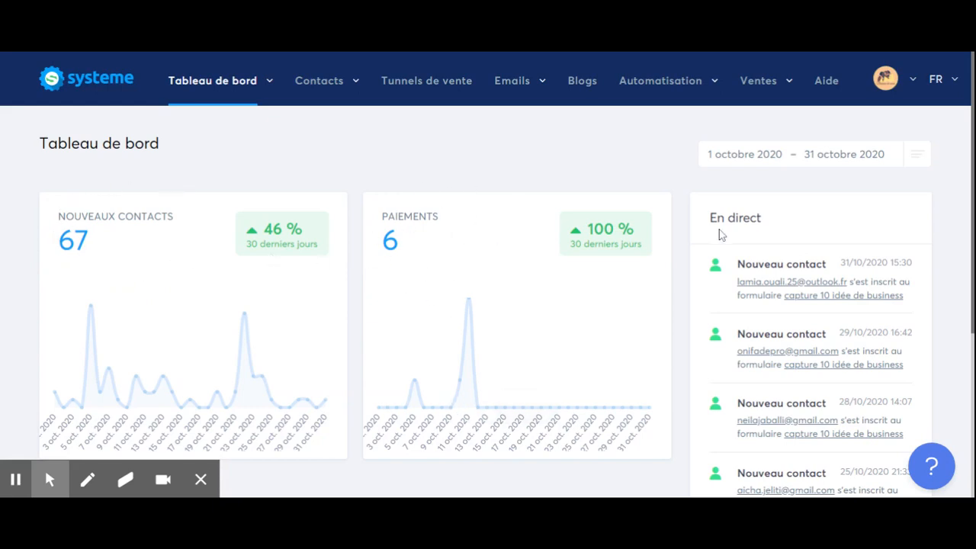
Review the dashboard's new contacts, payments and live activity, and display the preset date ranges for the statistics
scroll(857, 360, "down", 2)
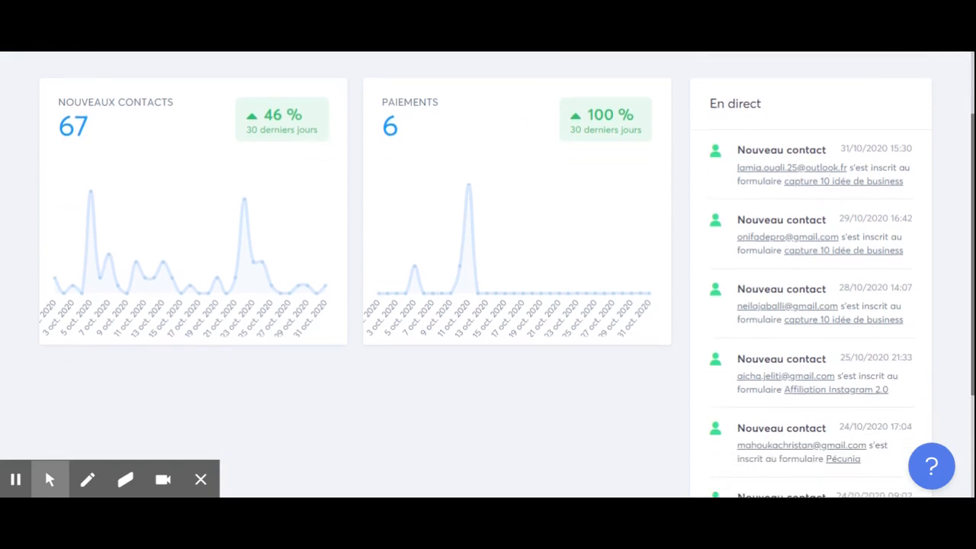
scroll(810, 209, "up", 1)
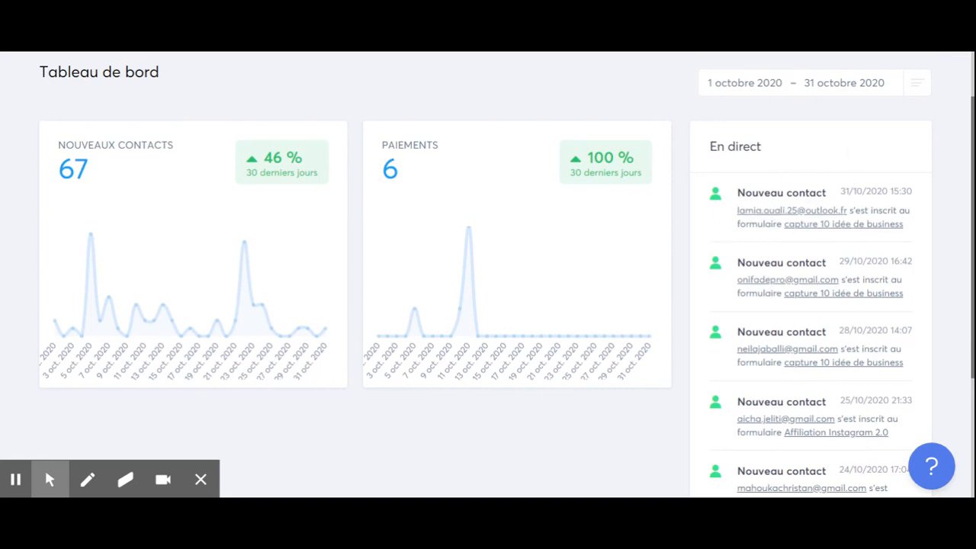
scroll(923, 191, "up", 2)
left_click(917, 155)
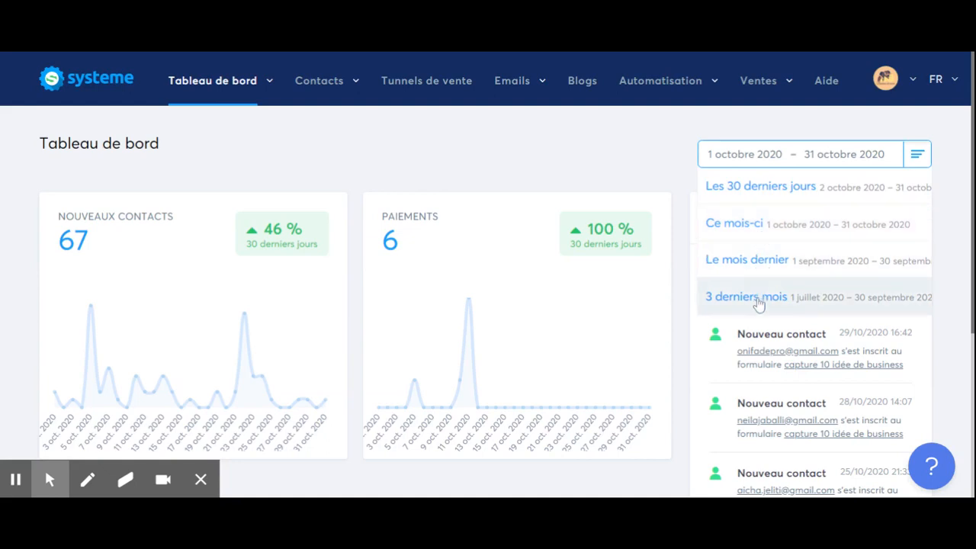
Open the affiliate dashboard and examine the affiliate ID, the commission totals and the link for promoting systeme.io
mouse_move(194, 93)
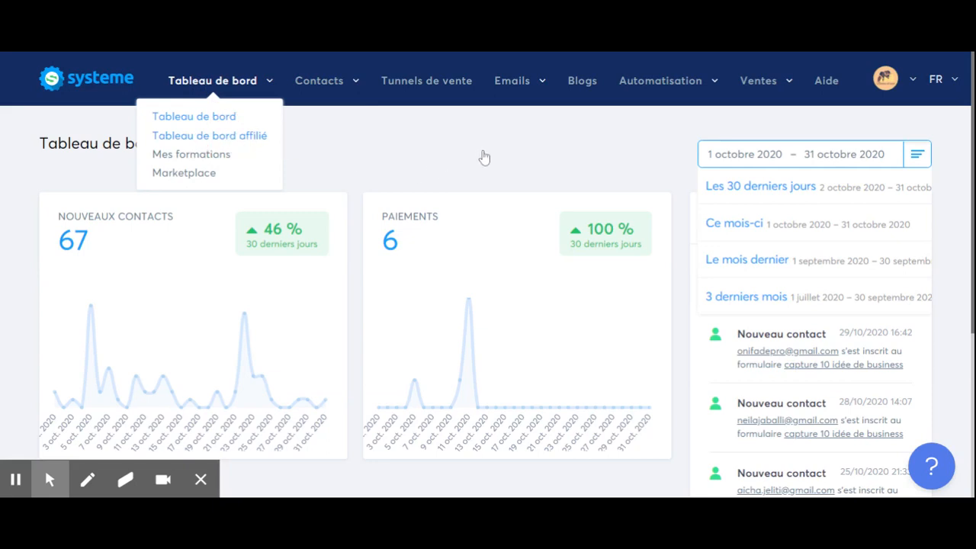
scroll(484, 167, "down", 1)
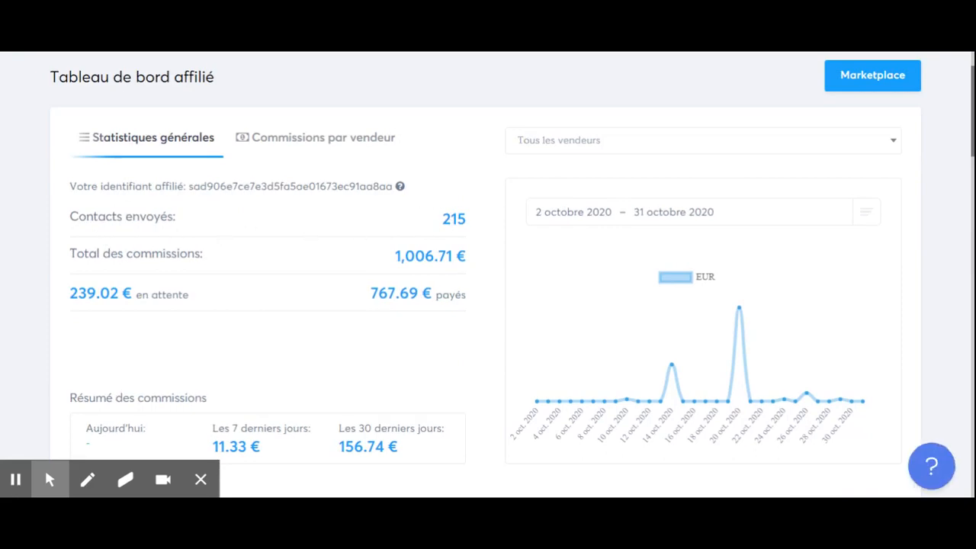
left_click_drag(191, 186, 404, 191)
left_click(428, 135)
scroll(380, 336, "down", 2)
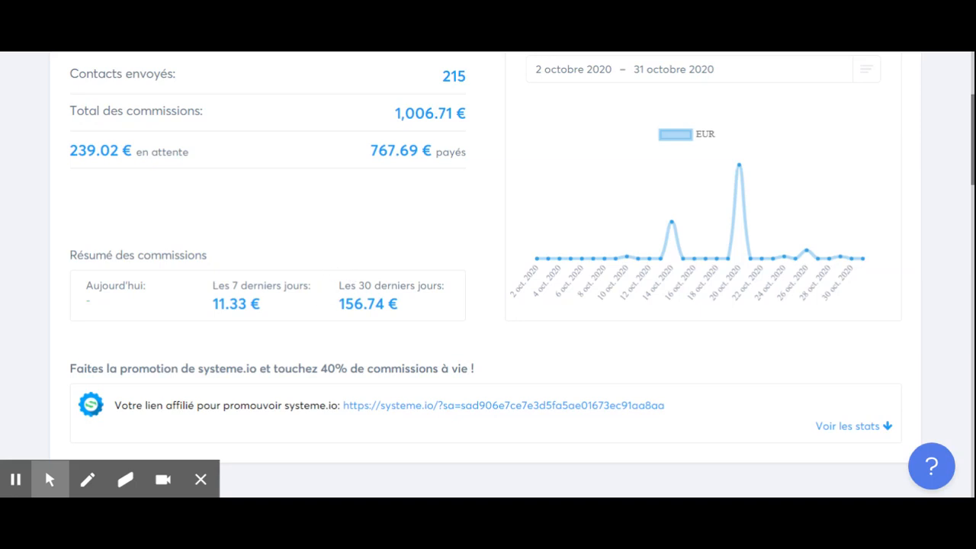
scroll(383, 325, "up", 1)
scroll(457, 330, "down", 3)
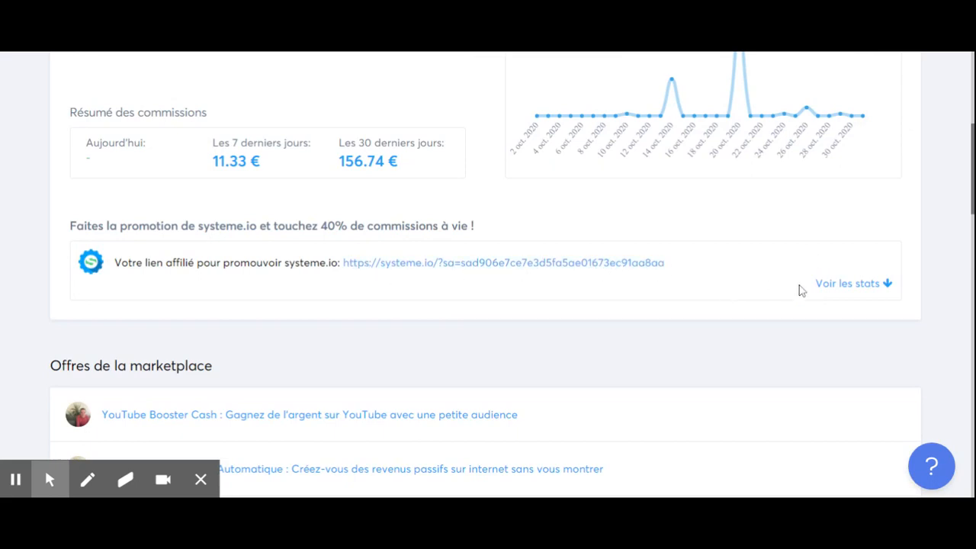
Look through the marketplace offers and the payments and contacts lists on the affiliate dashboard
scroll(771, 266, "down", 1)
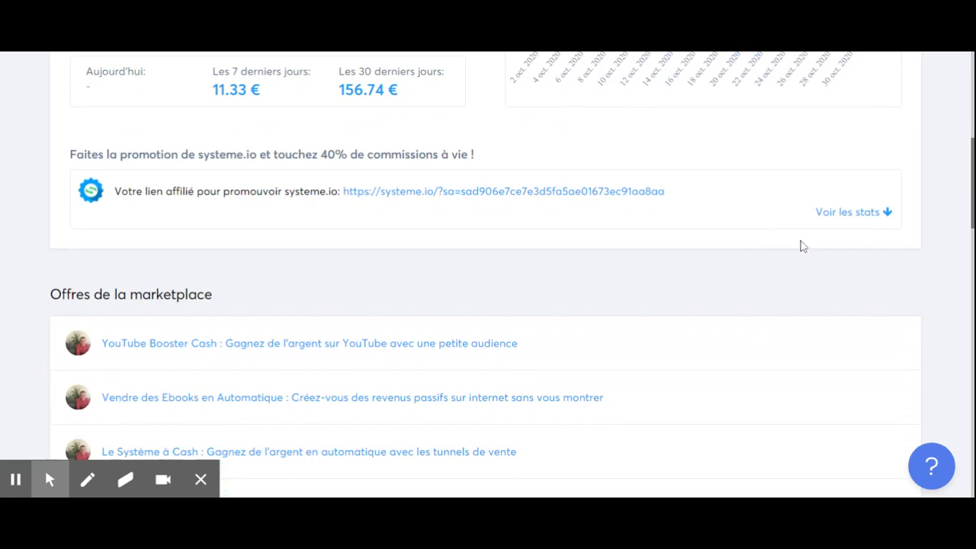
scroll(793, 246, "down", 2)
scroll(164, 210, "down", 1)
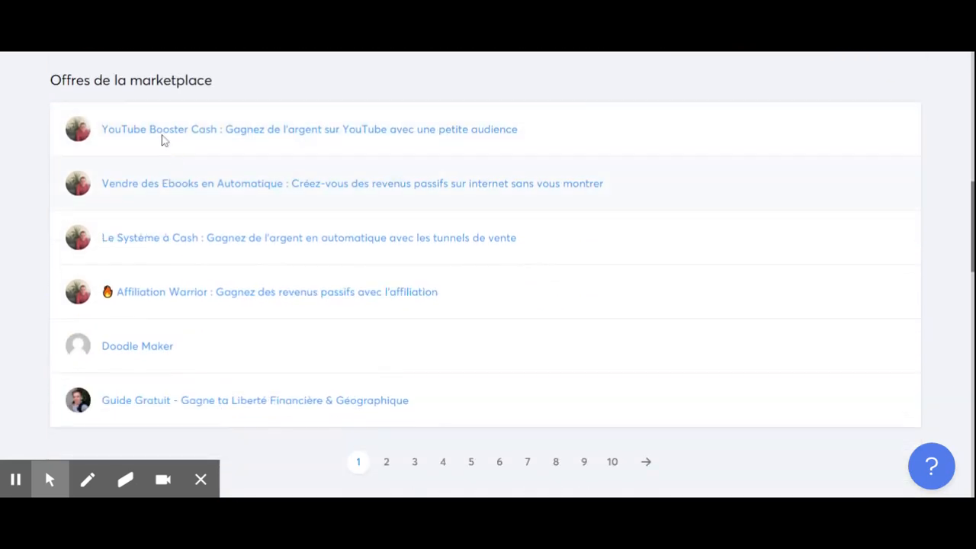
scroll(216, 275, "down", 5)
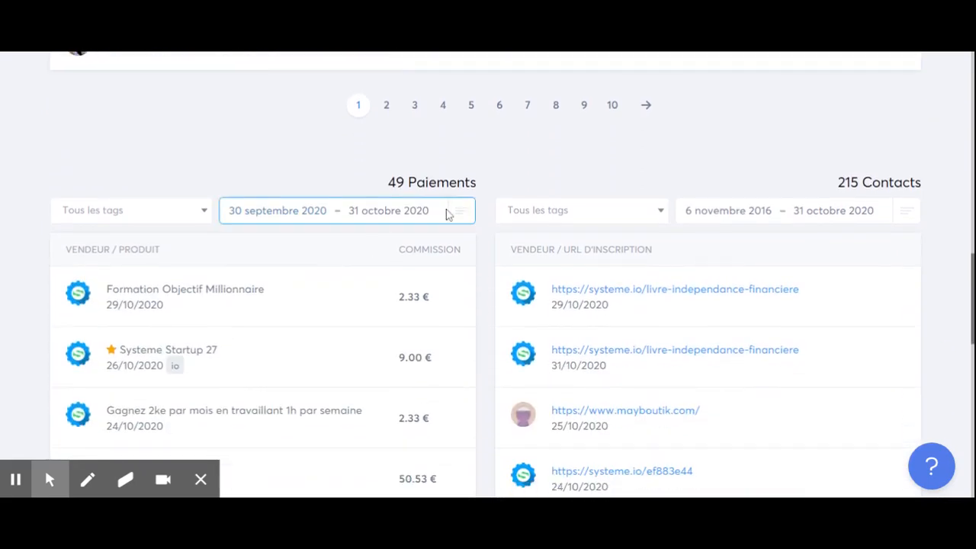
scroll(310, 131, "down", 1)
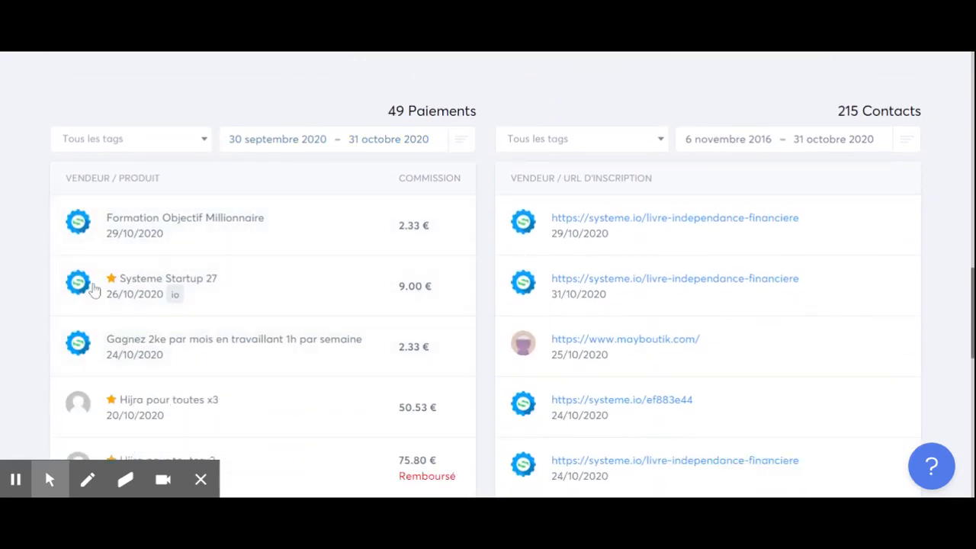
scroll(166, 238, "down", 1)
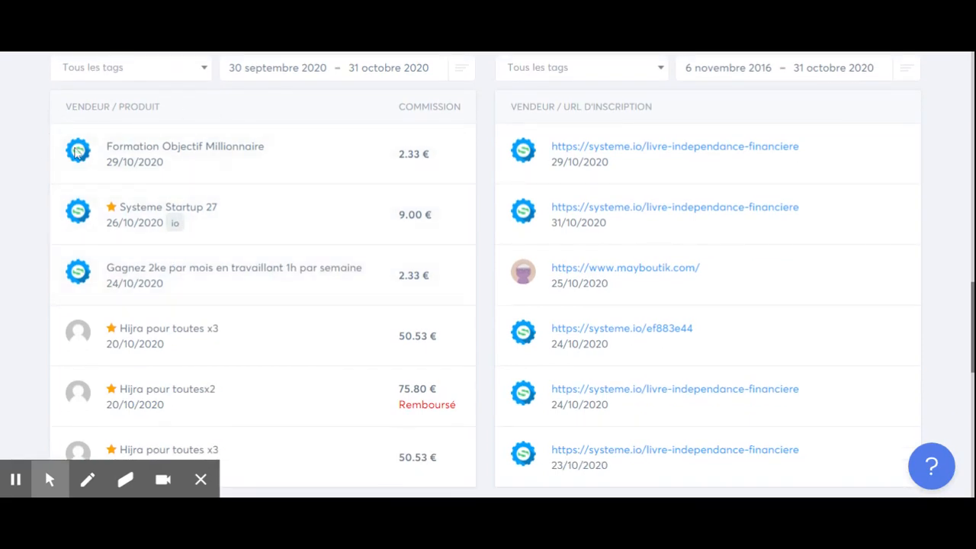
scroll(307, 183, "up", 1)
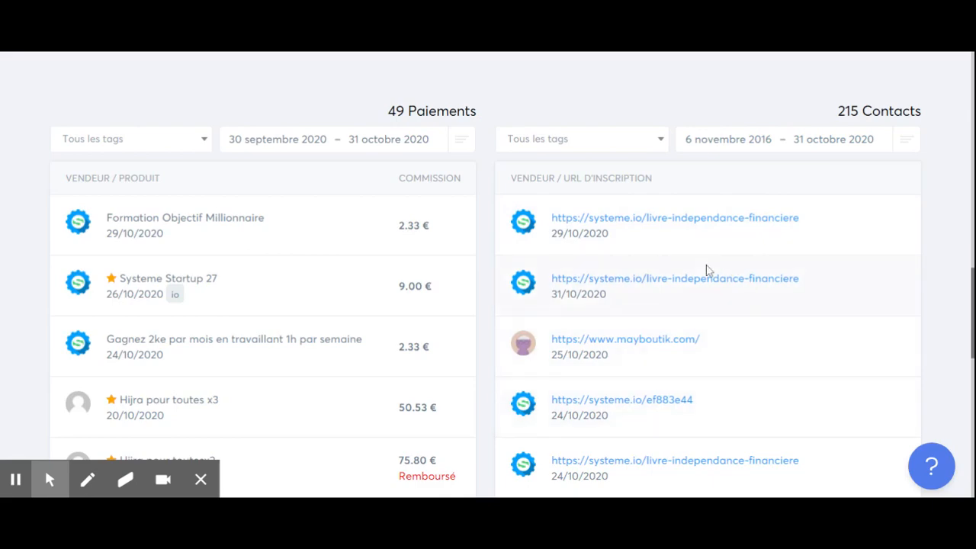
scroll(658, 253, "down", 1)
Examine the affiliate invoices with their dates, statuses and amounts, and return to the general statistics
scroll(793, 366, "down", 3)
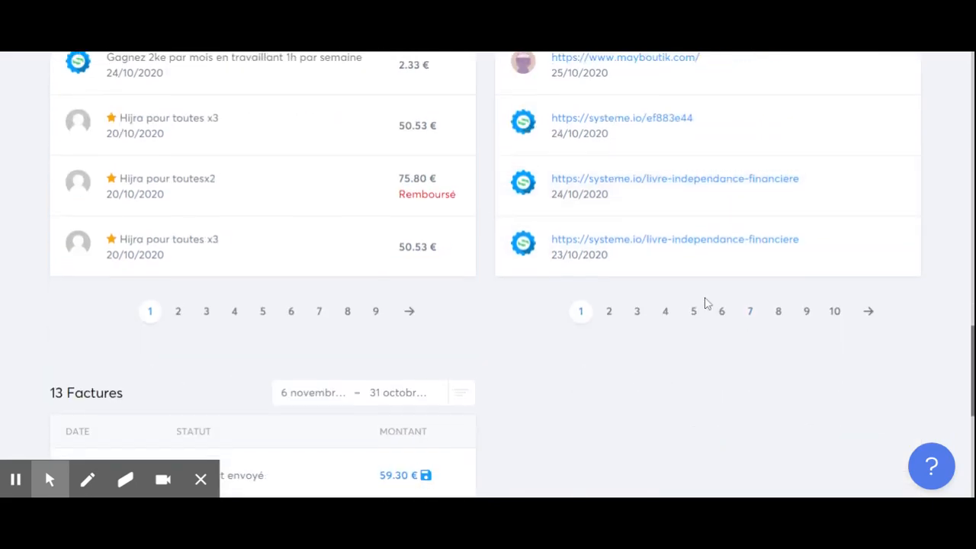
scroll(703, 303, "up", 4)
scroll(655, 342, "down", 4)
scroll(657, 343, "down", 3)
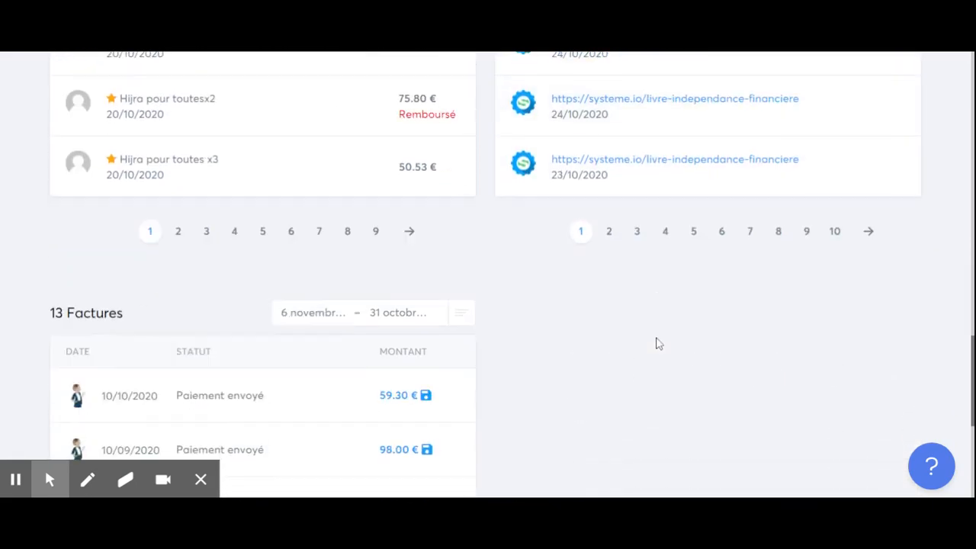
scroll(302, 312, "down", 2)
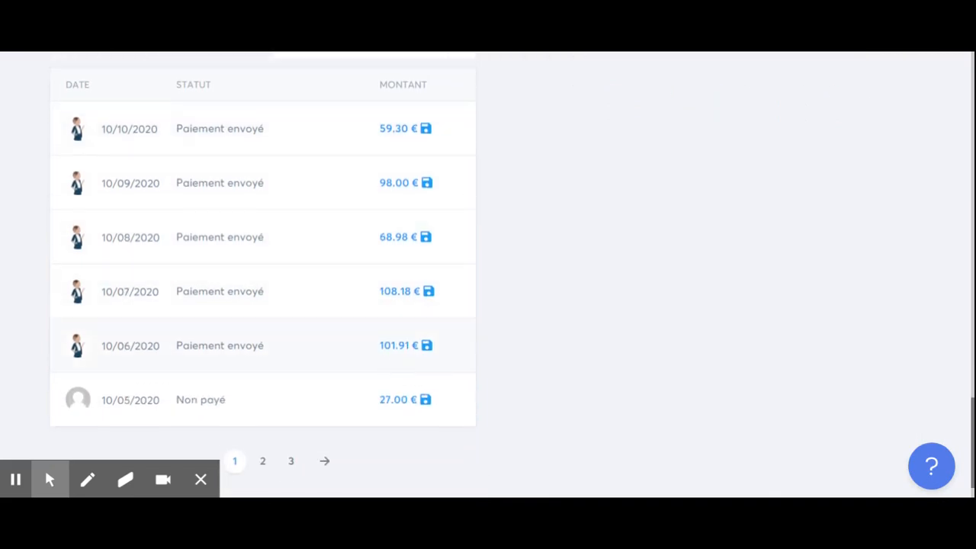
scroll(401, 355, "up", 12)
scroll(401, 355, "up", 10)
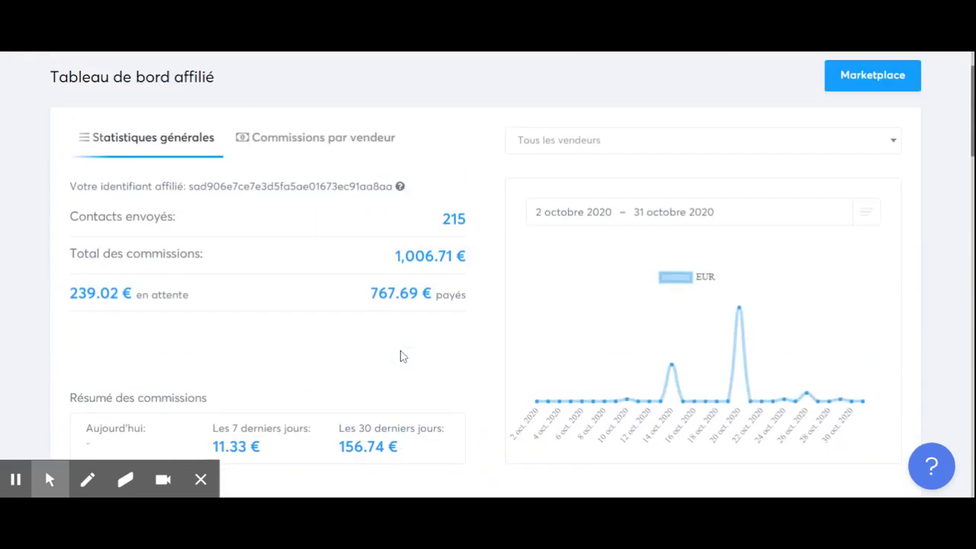
Open the Mes formations page and look through the available course cards and their progress
mouse_move(207, 101)
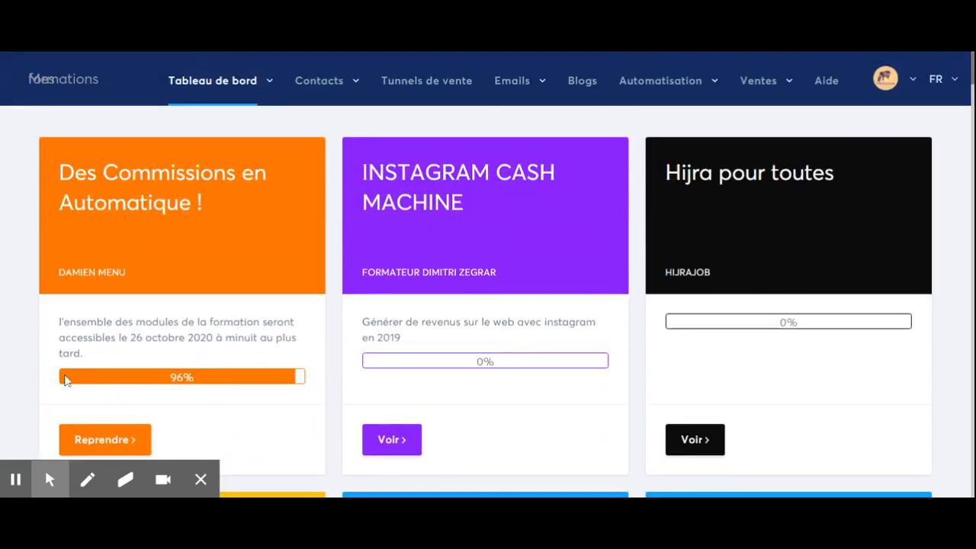
scroll(788, 324, "down", 6)
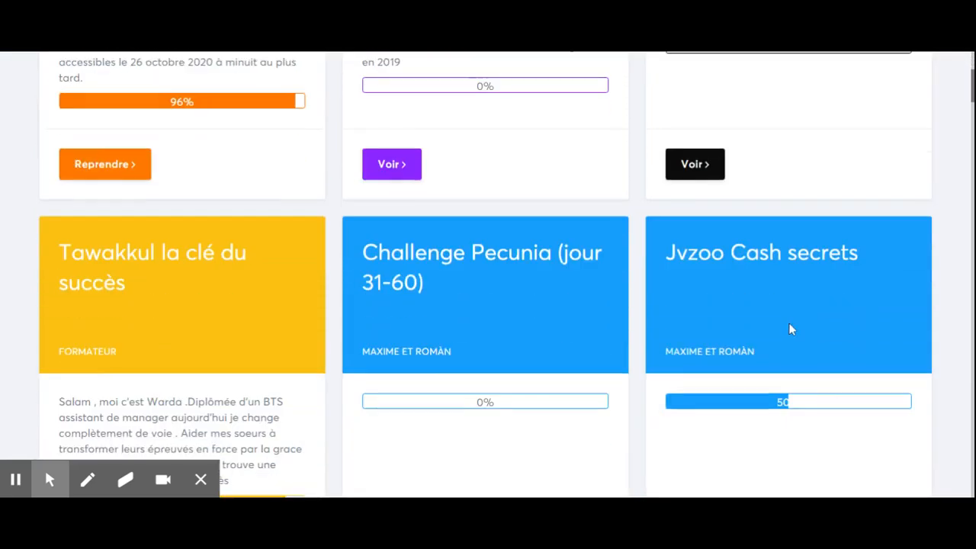
scroll(797, 333, "up", 2)
scroll(798, 333, "up", 5)
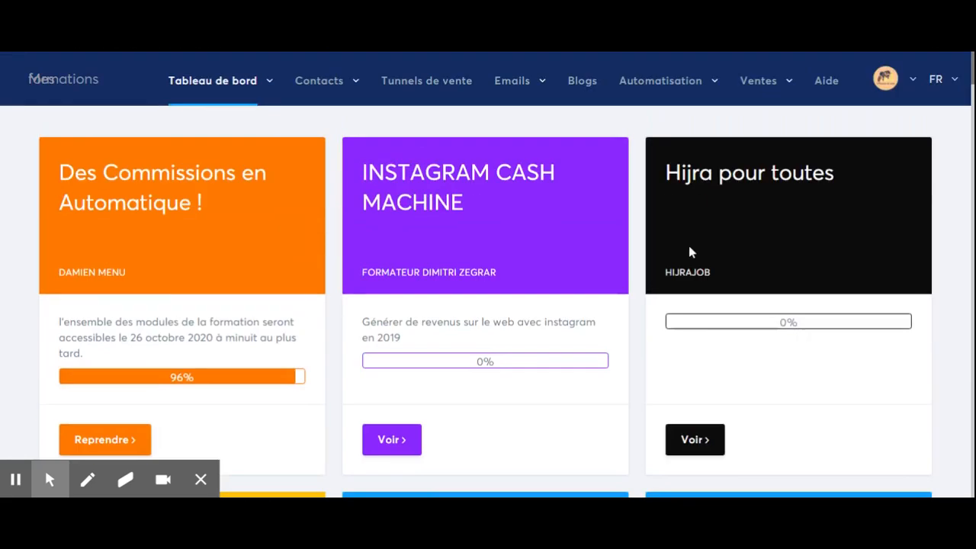
Open the Marketplace and view the product categories available for filtering the offers
left_click(192, 175)
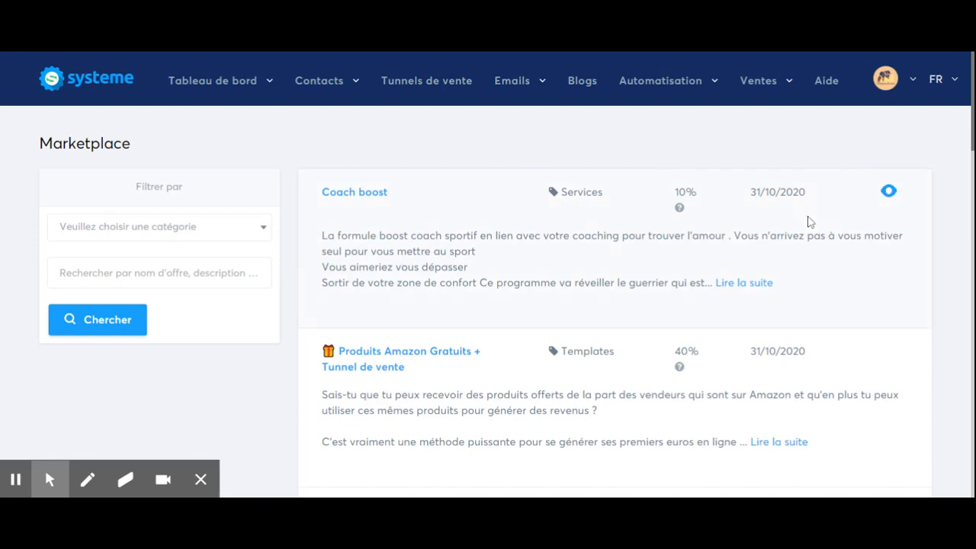
scroll(343, 155, "down", 1)
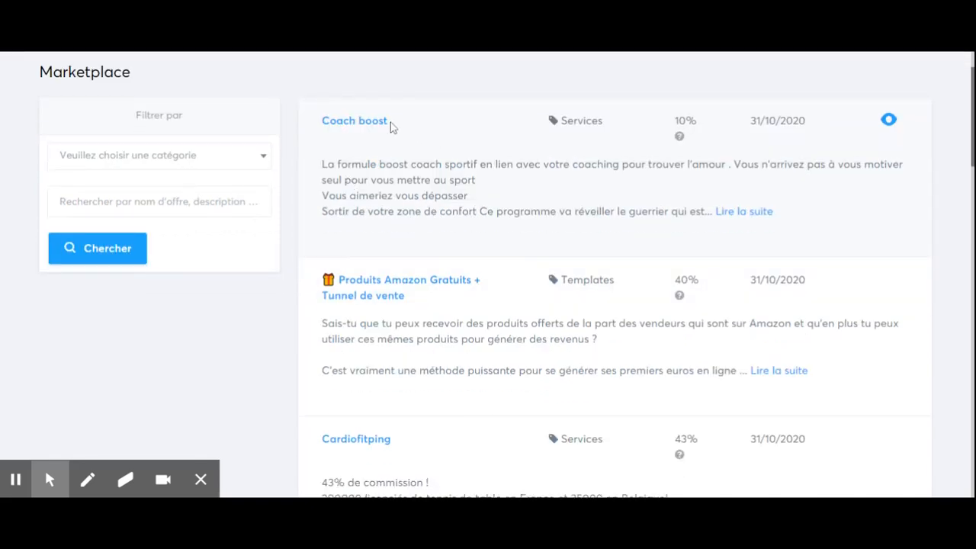
left_click(247, 166)
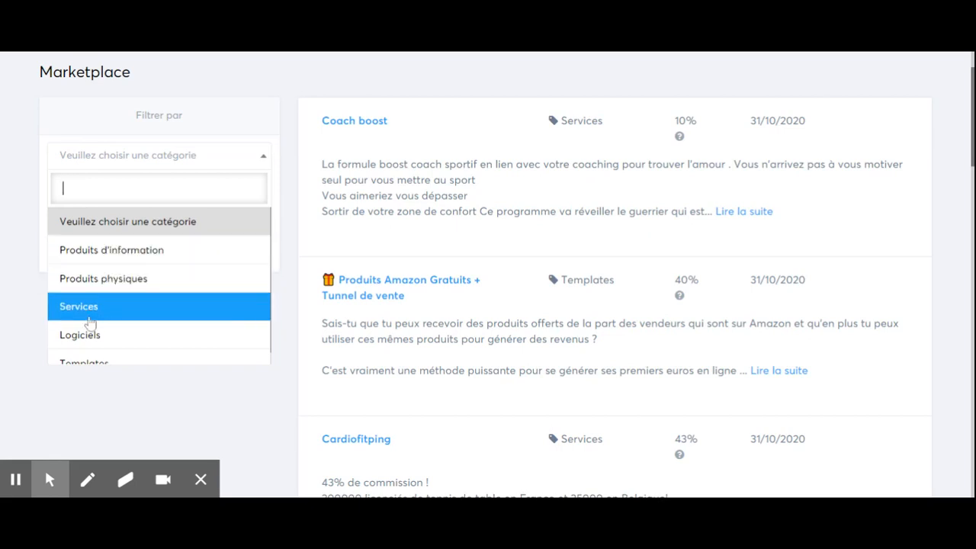
scroll(94, 331, "down", 1)
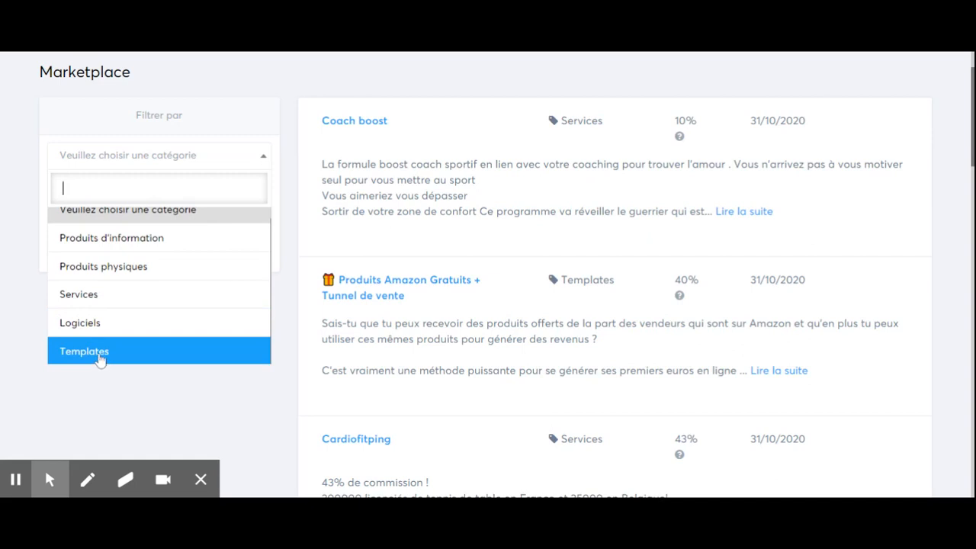
left_click(10, 255)
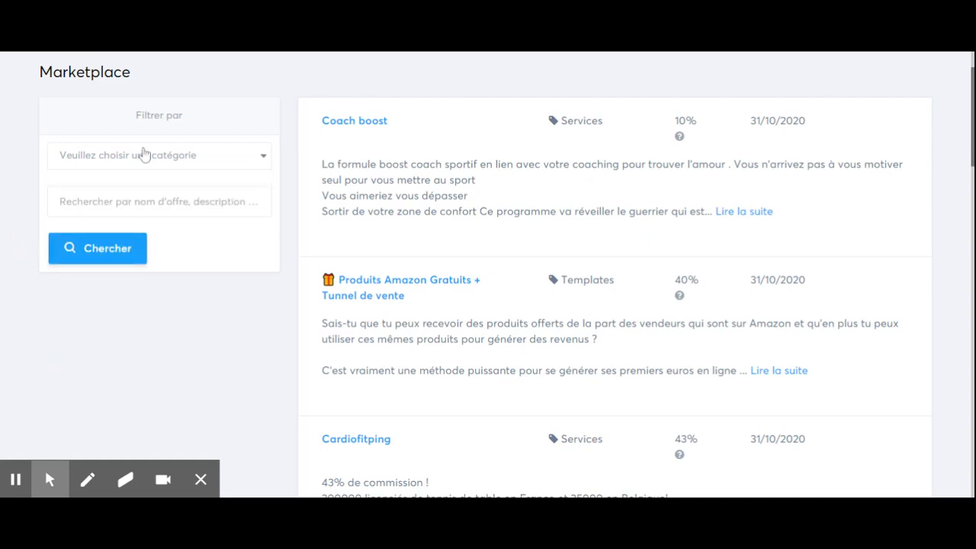
Set the marketplace category filter to Produits d'information and view its subcategory options
left_click(145, 156)
left_click(140, 252)
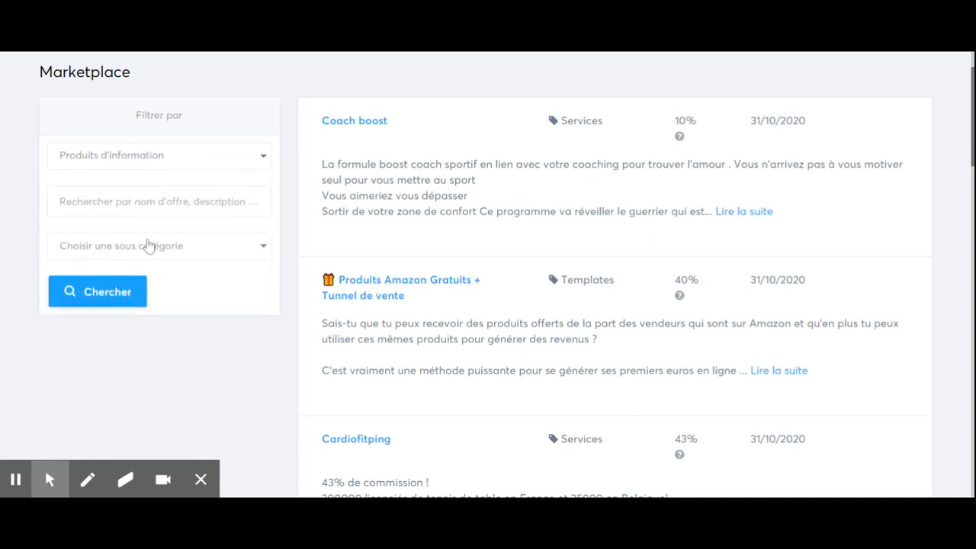
left_click(152, 255)
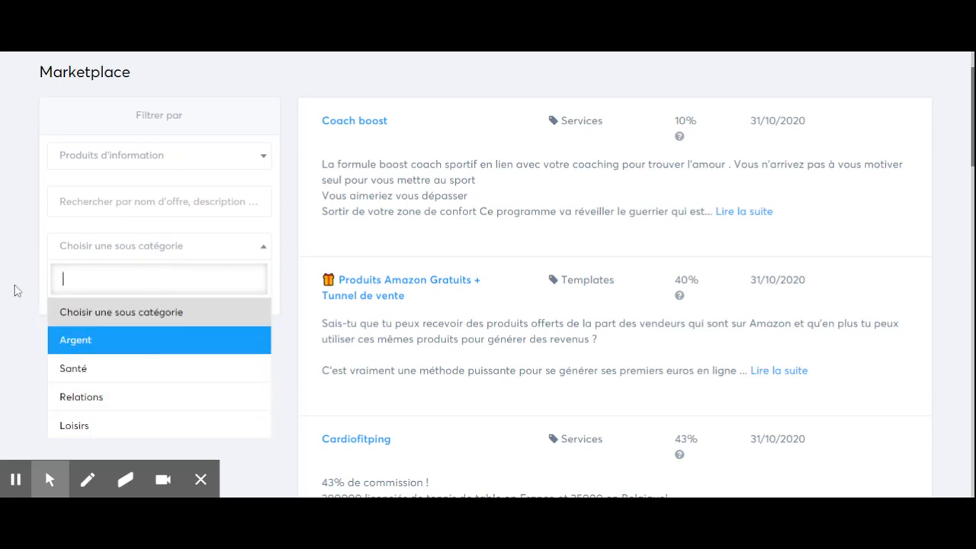
left_click(4, 232)
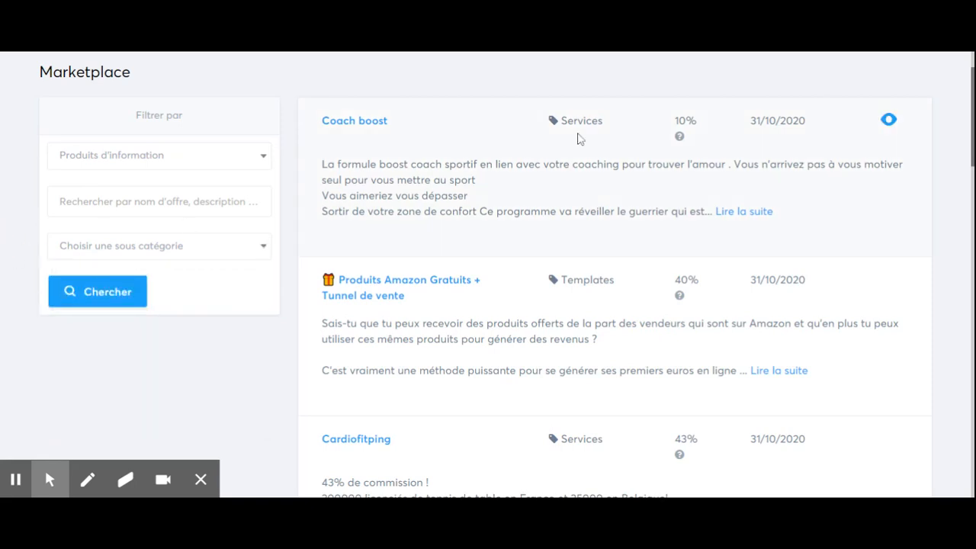
Check the commission information of the Coach boost offer and open its details page
scroll(429, 157, "up", 2)
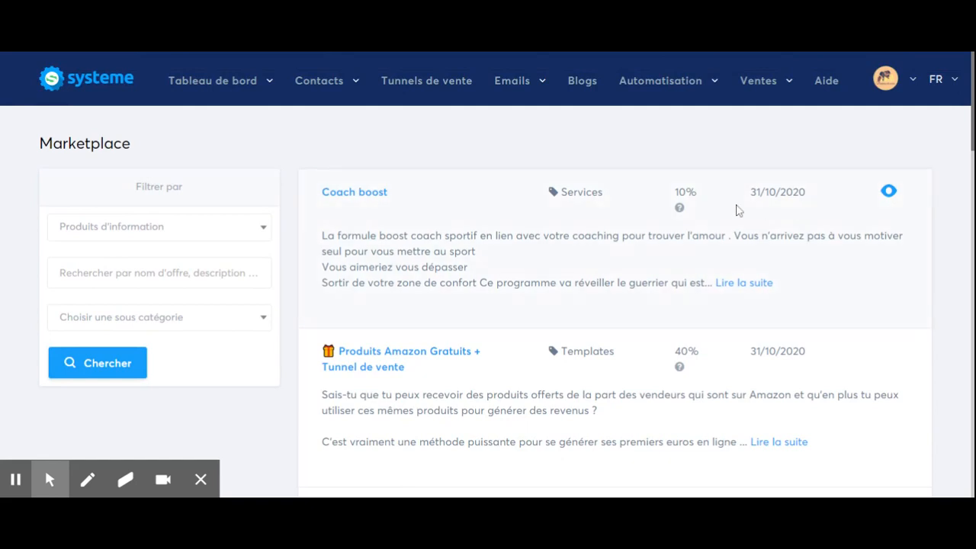
mouse_move(680, 209)
left_click(891, 195)
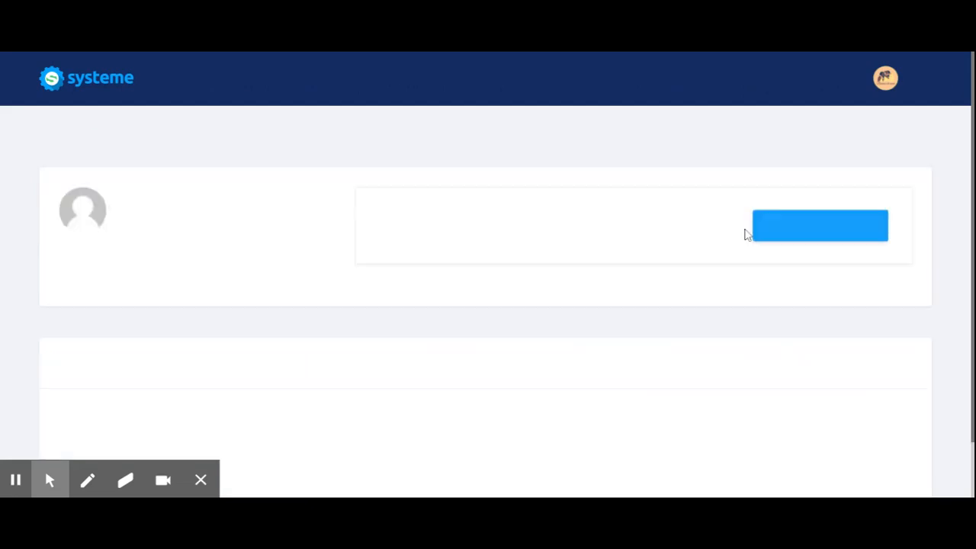
scroll(792, 244, "down", 1)
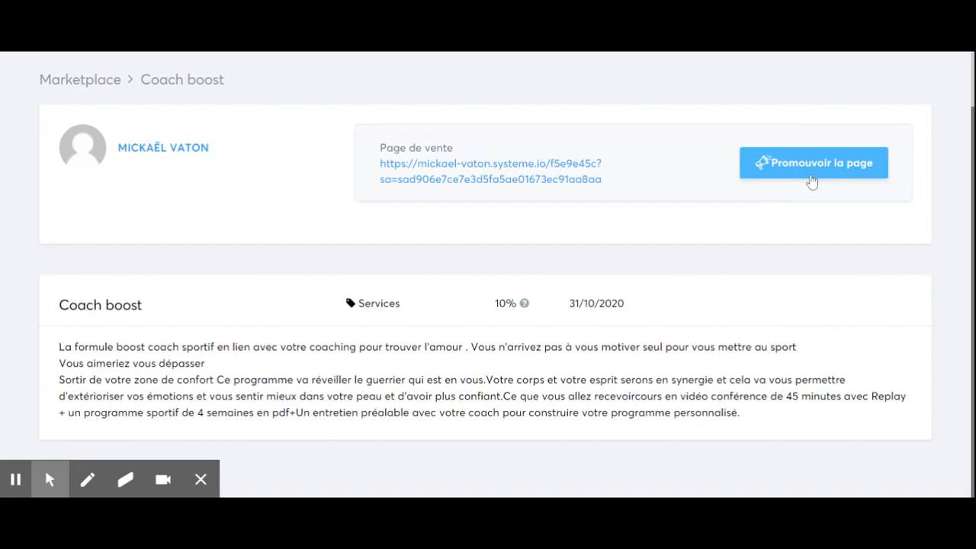
scroll(762, 162, "up", 1)
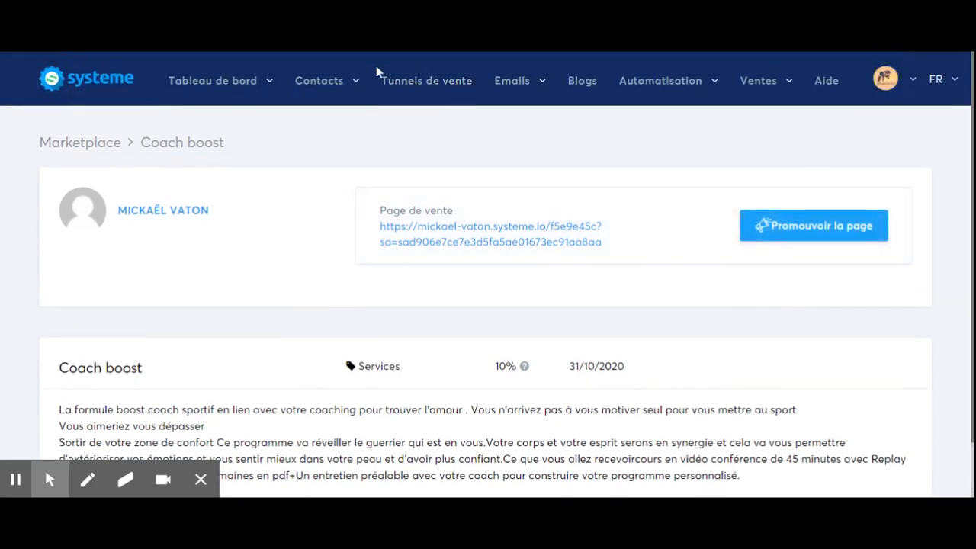
Examine the Coach boost sales page link, highlighting its affiliate ID portion, and view the offer description
mouse_move(222, 95)
left_click_drag(616, 245, 381, 227)
left_click(635, 226)
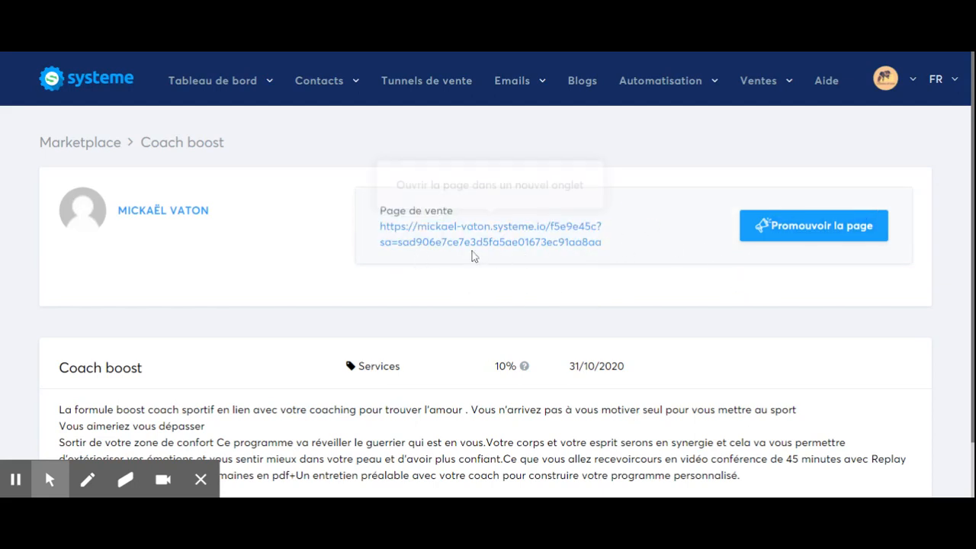
left_click_drag(615, 243, 385, 249)
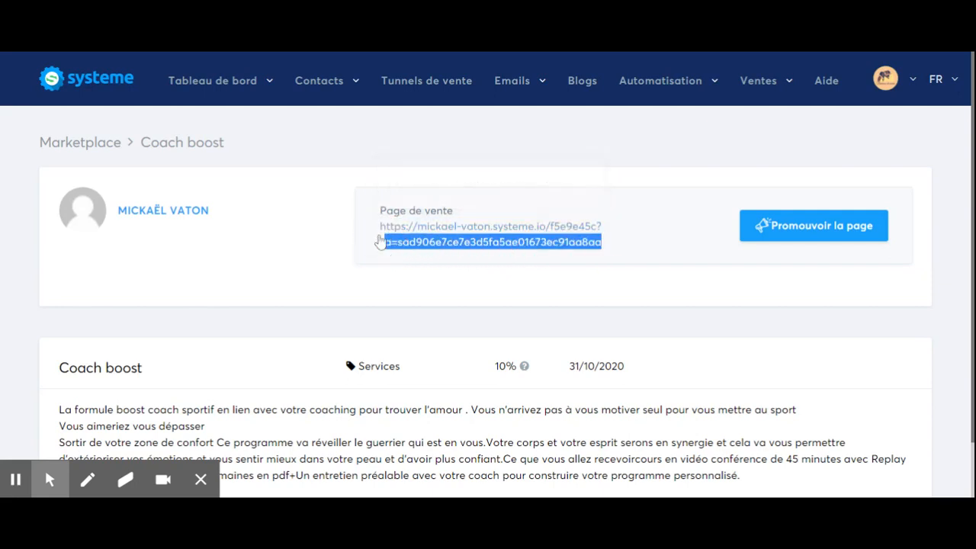
left_click(611, 216)
scroll(638, 220, "down", 1)
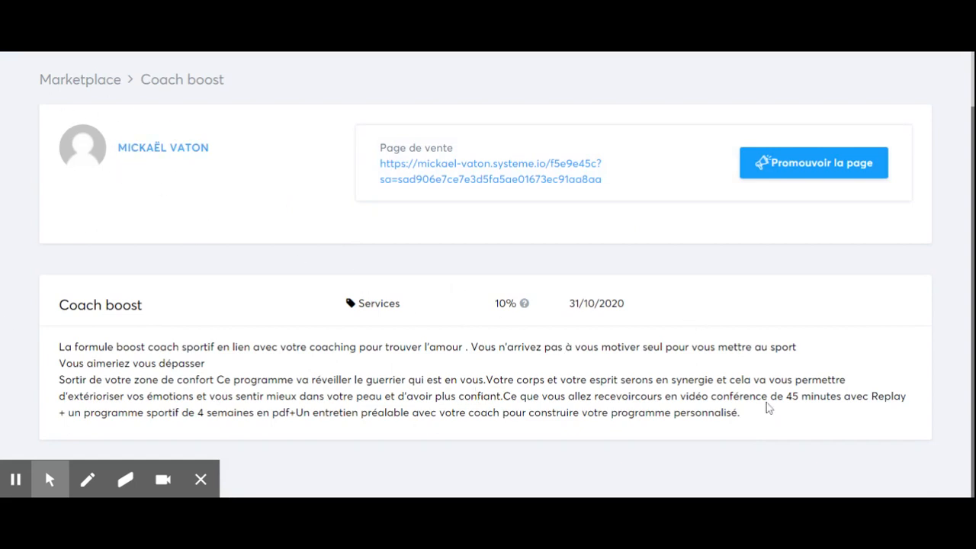
Open the contacts list and review the available contact filters, from email to sending affiliate
scroll(605, 326, "up", 1)
mouse_move(305, 81)
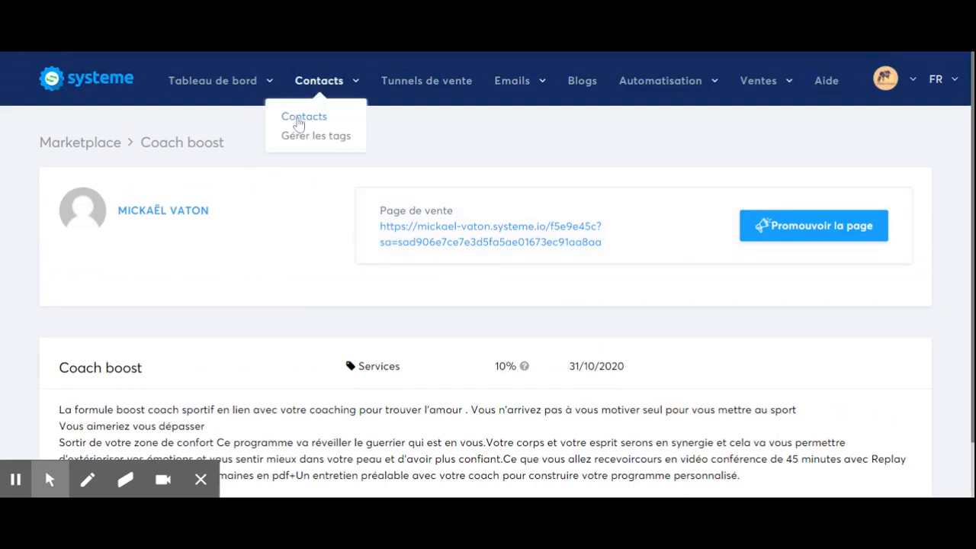
left_click(298, 121)
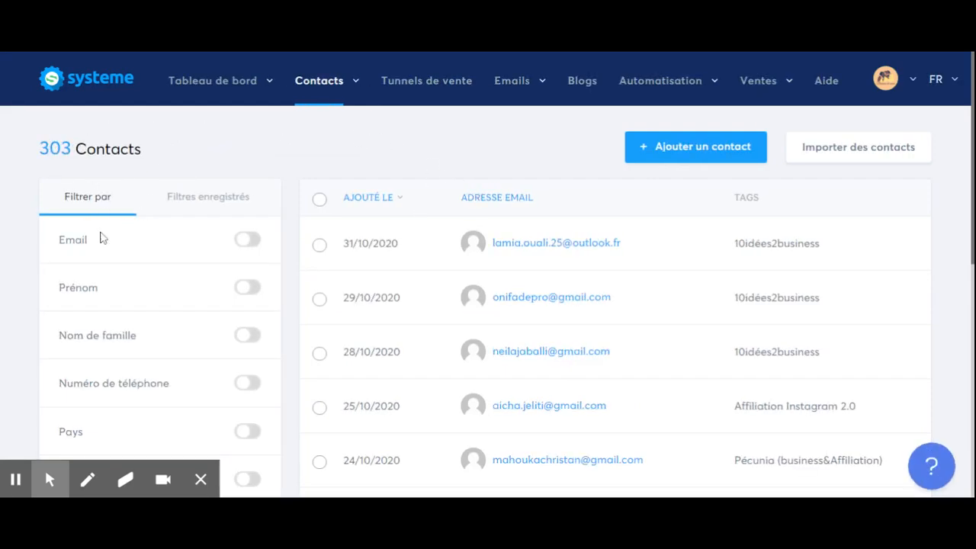
scroll(204, 270, "down", 2)
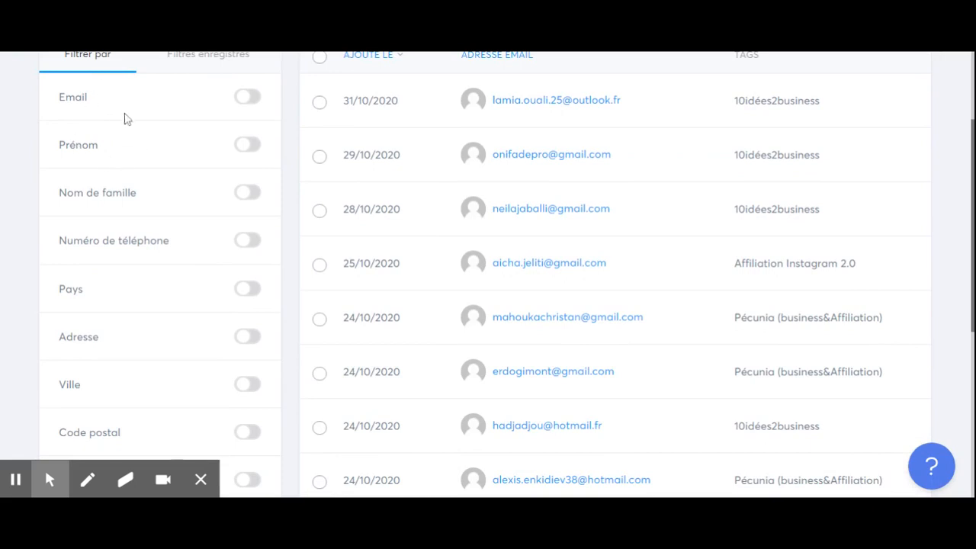
scroll(152, 258, "down", 5)
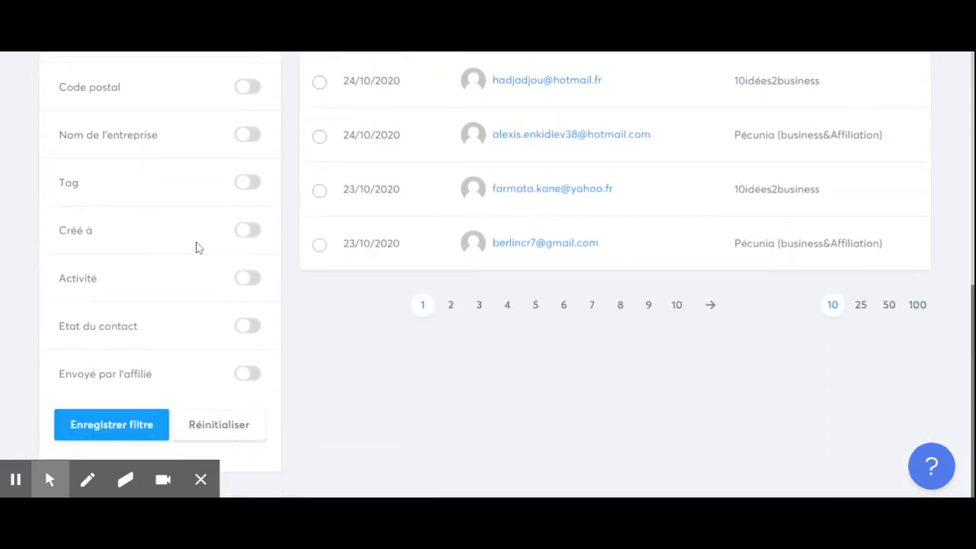
scroll(442, 294, "up", 7)
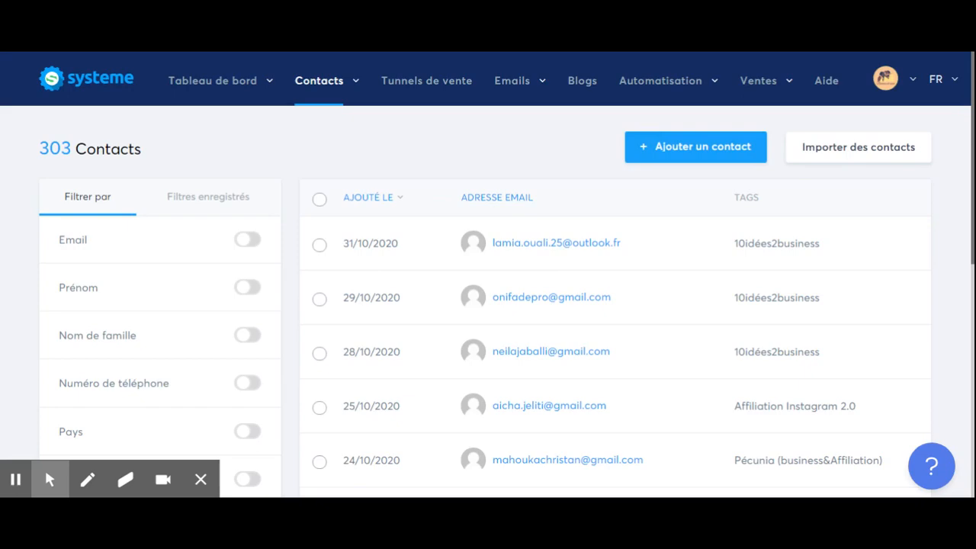
Open the contact import page and review its instructions, CSV file, delimiter, campaign and tag options
left_click(712, 270)
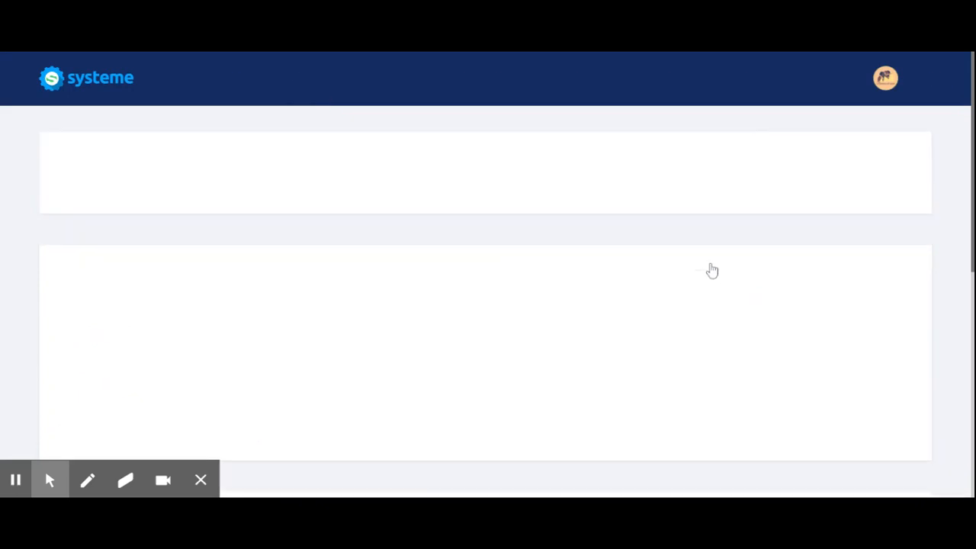
scroll(690, 300, "down", 2)
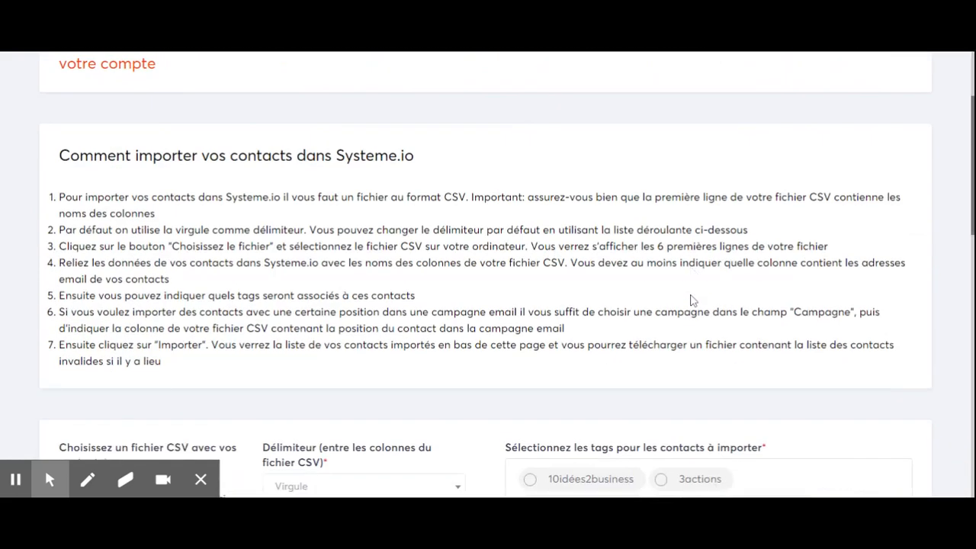
scroll(691, 300, "down", 5)
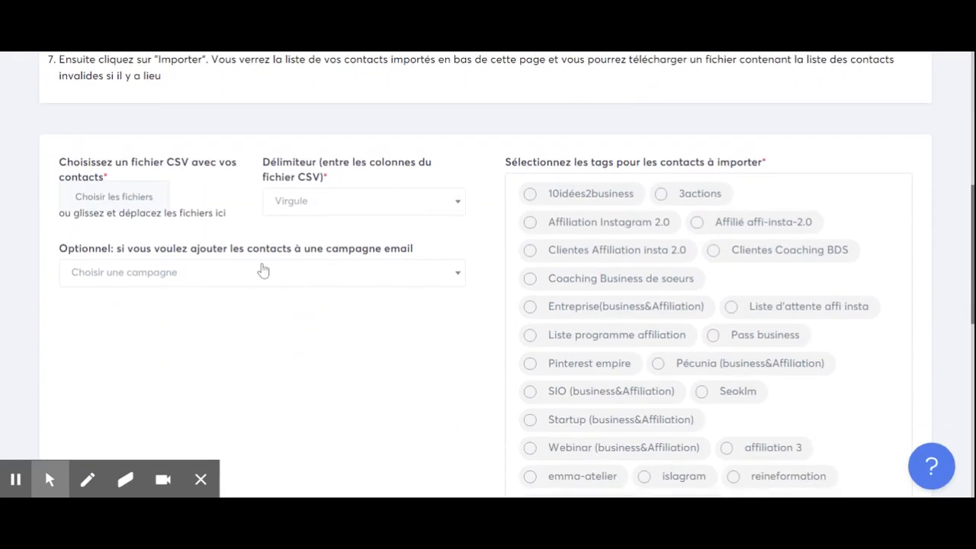
scroll(285, 283, "up", 5)
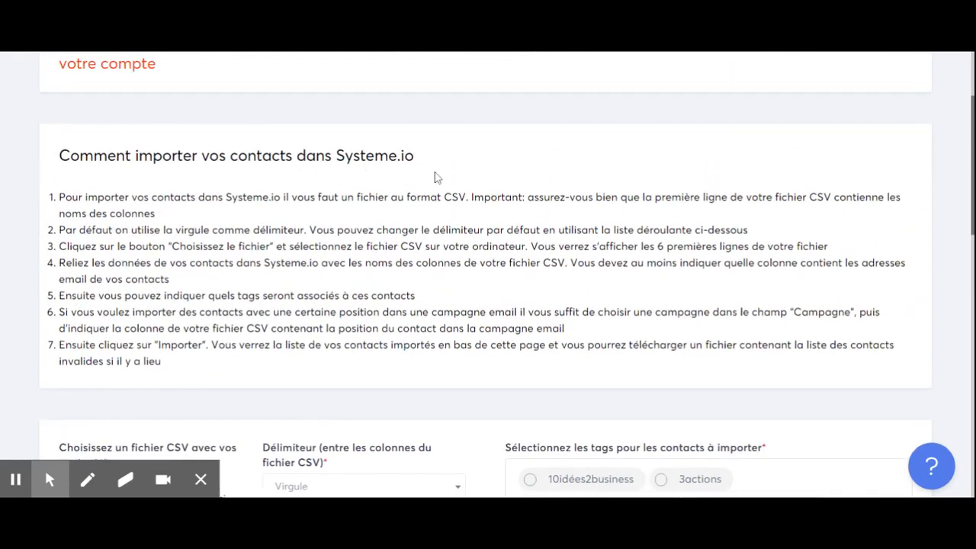
scroll(442, 183, "up", 3)
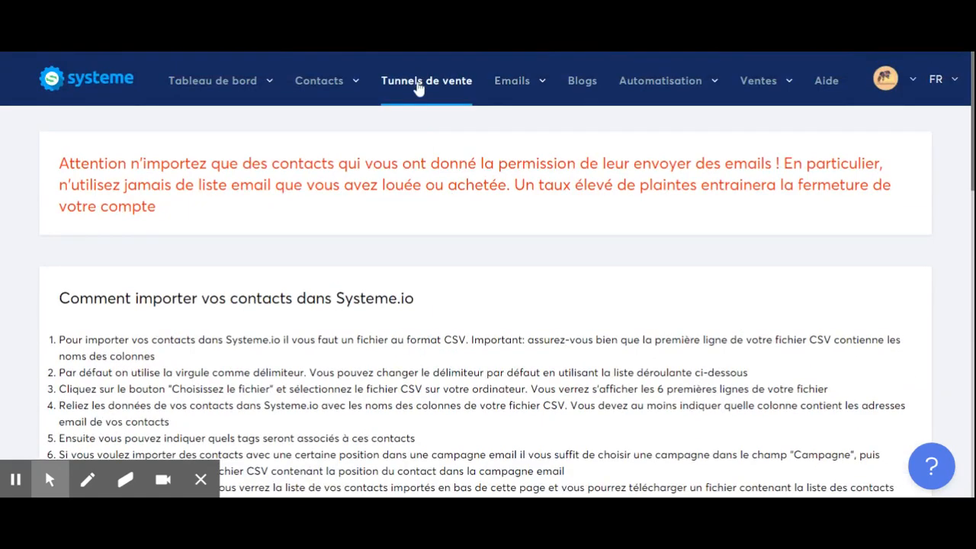
Open the sales funnels list and start a new funnel to view its name and domain fields
left_click(419, 87)
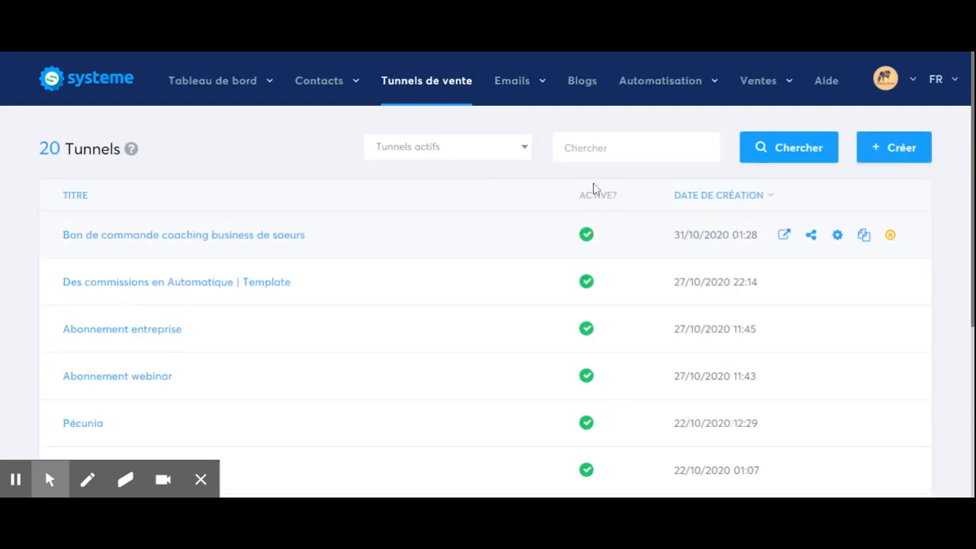
left_click(881, 152)
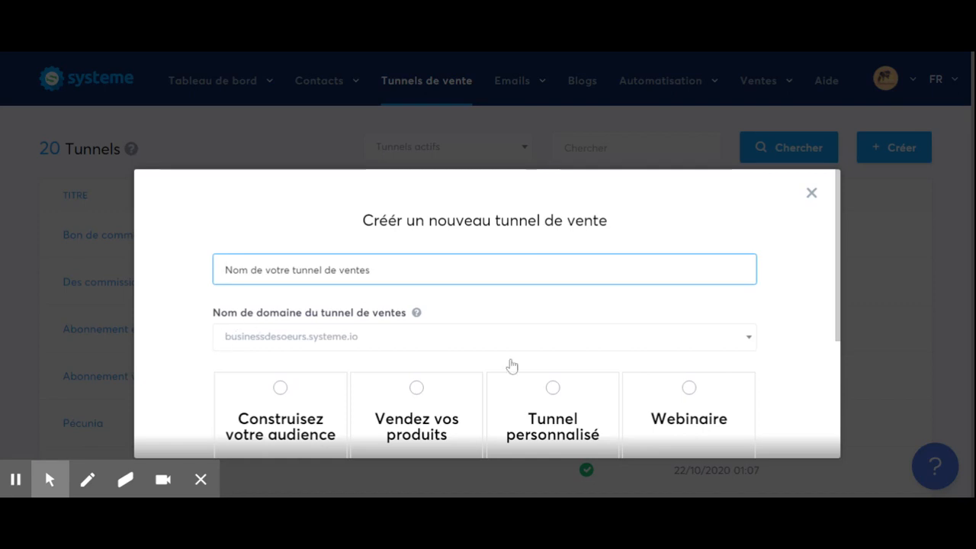
left_click(721, 343)
left_click(648, 304)
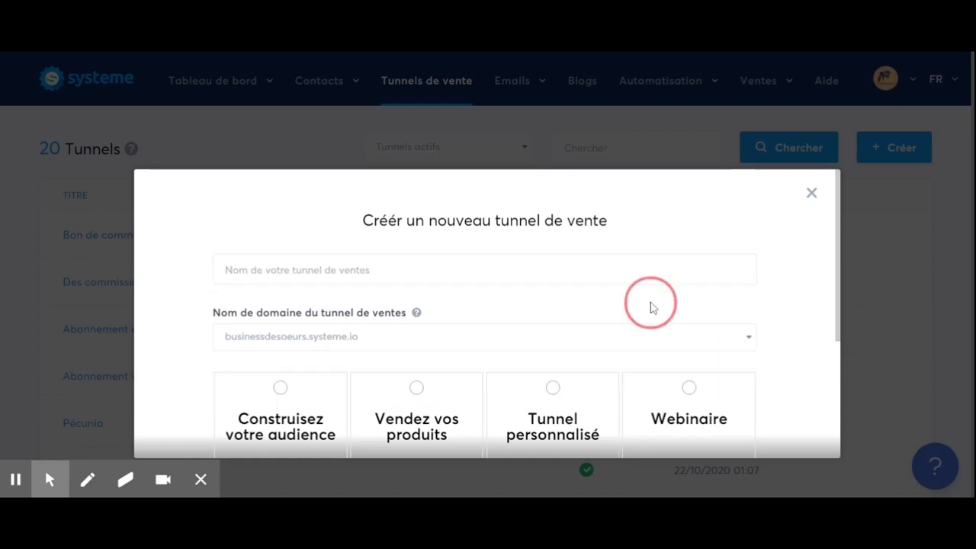
Review the funnel types and currency option for the new sales funnel, and close the form without creating it
scroll(678, 335, "down", 3)
scroll(457, 342, "up", 2)
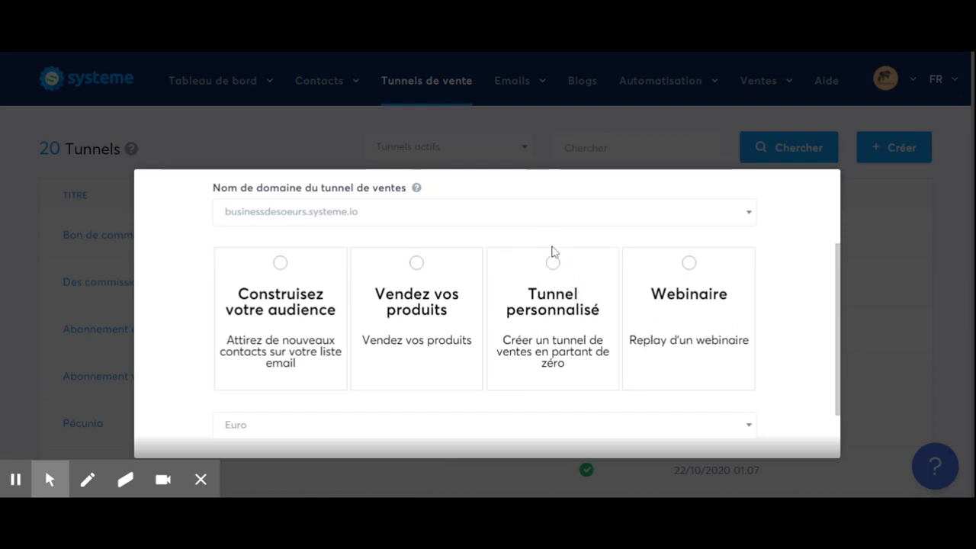
scroll(496, 259, "down", 1)
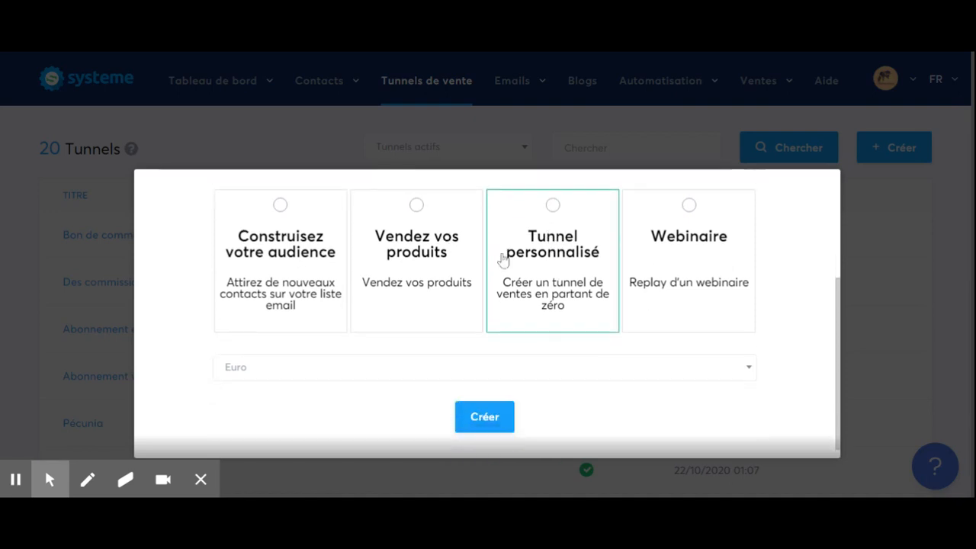
scroll(788, 233, "up", 3)
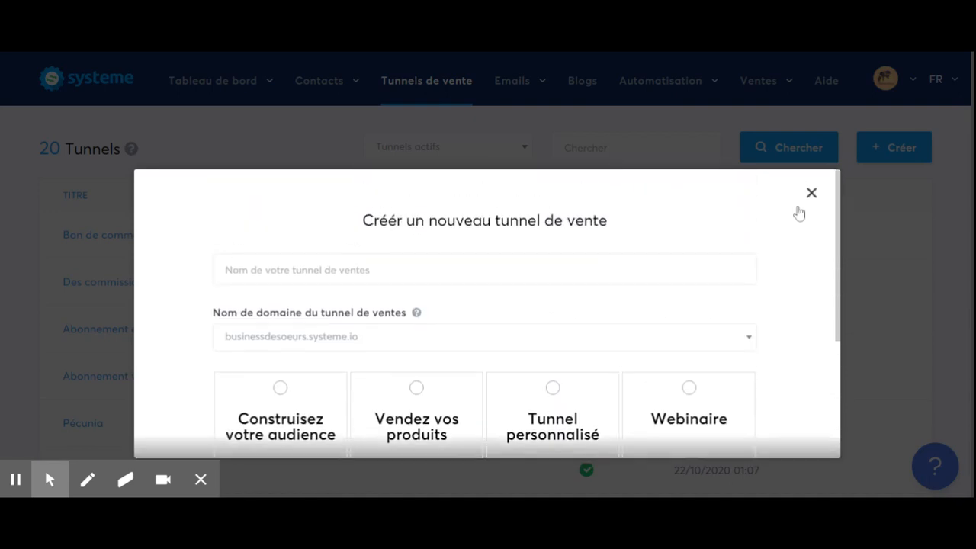
scroll(473, 381, "down", 3)
scroll(755, 282, "up", 3)
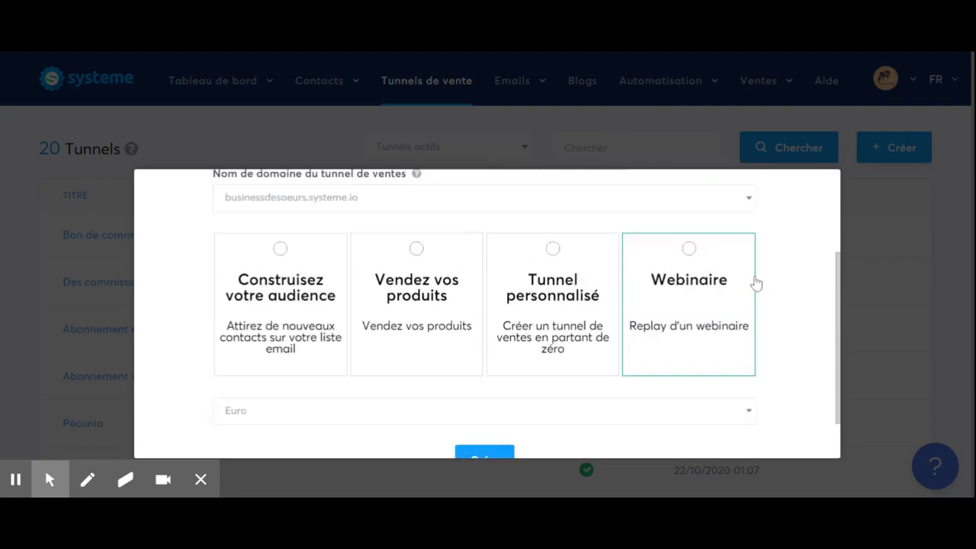
left_click(812, 193)
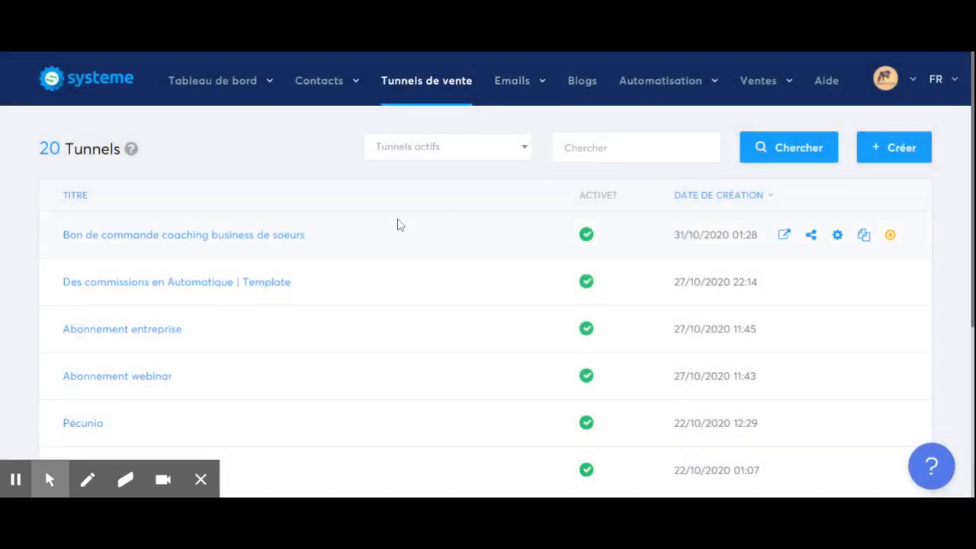
Open the newsletters list and look over the sent newsletters with their tags, opens and clicks
mouse_move(510, 86)
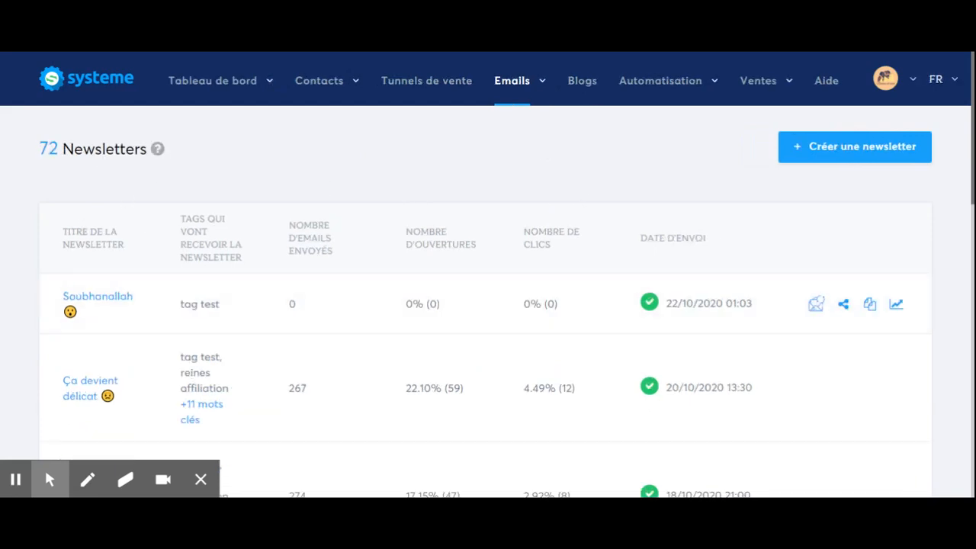
scroll(259, 377, "down", 3)
scroll(255, 372, "down", 7)
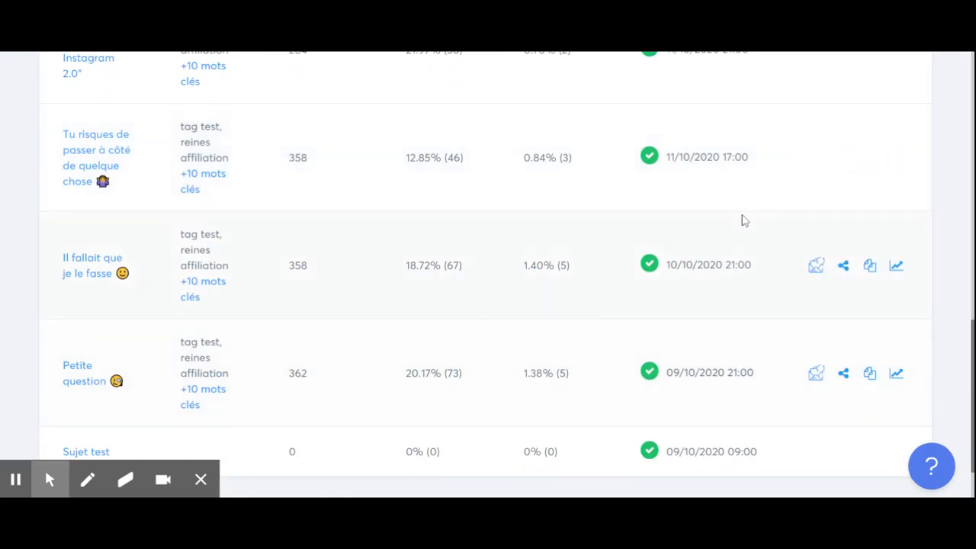
scroll(727, 279, "up", 10)
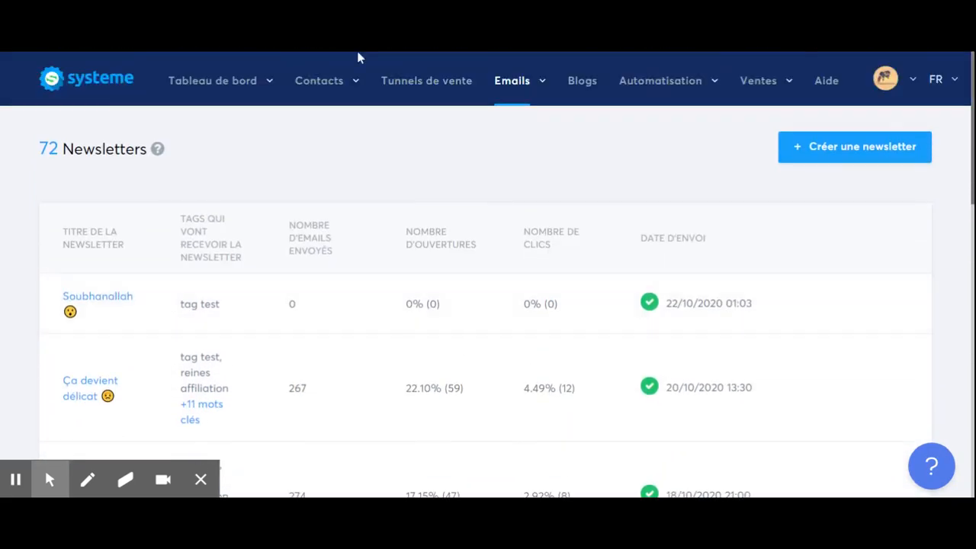
Open the email campaigns list and look over the existing campaigns
left_click(499, 138)
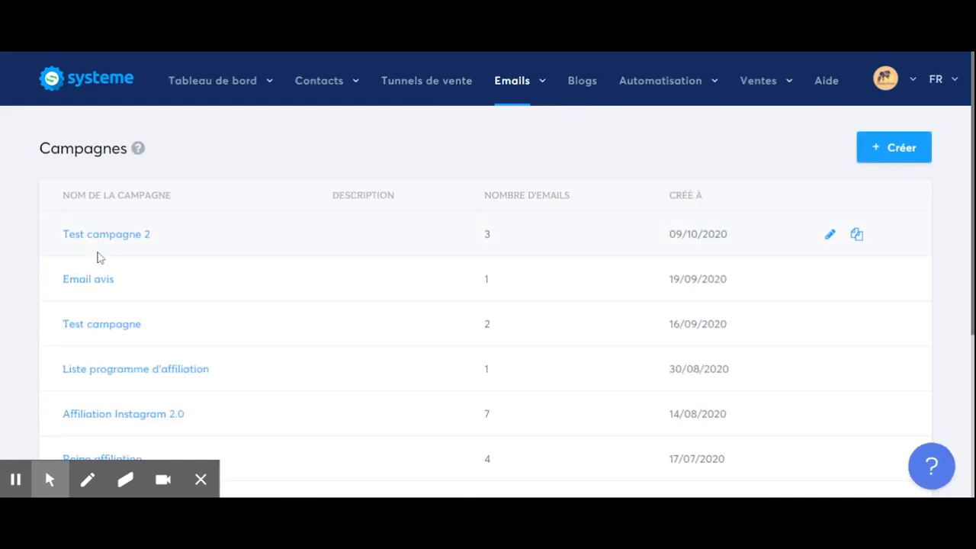
scroll(76, 243, "down", 2)
scroll(76, 246, "down", 2)
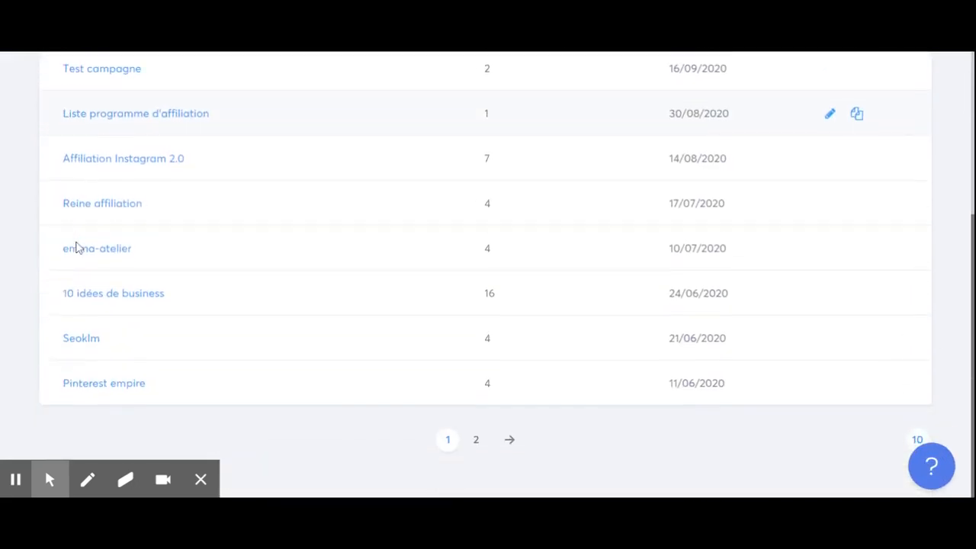
scroll(77, 247, "up", 4)
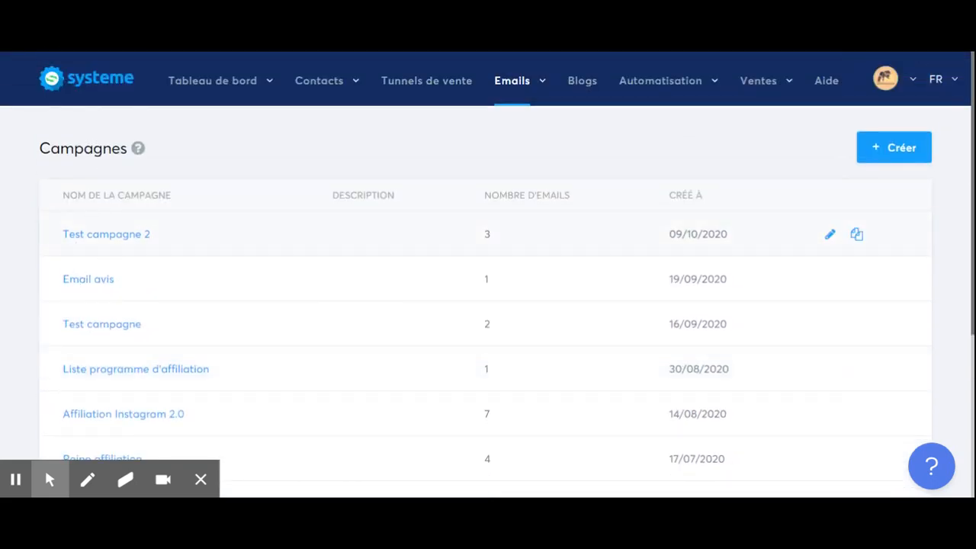
Open the email statistics and review the charts for sent emails, opens, spam reports and bounces
mouse_move(521, 82)
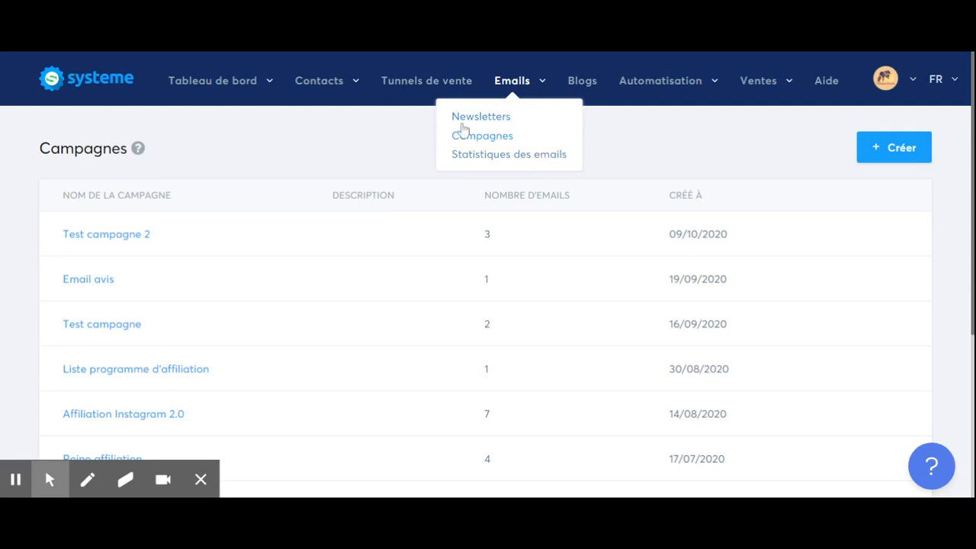
left_click(503, 160)
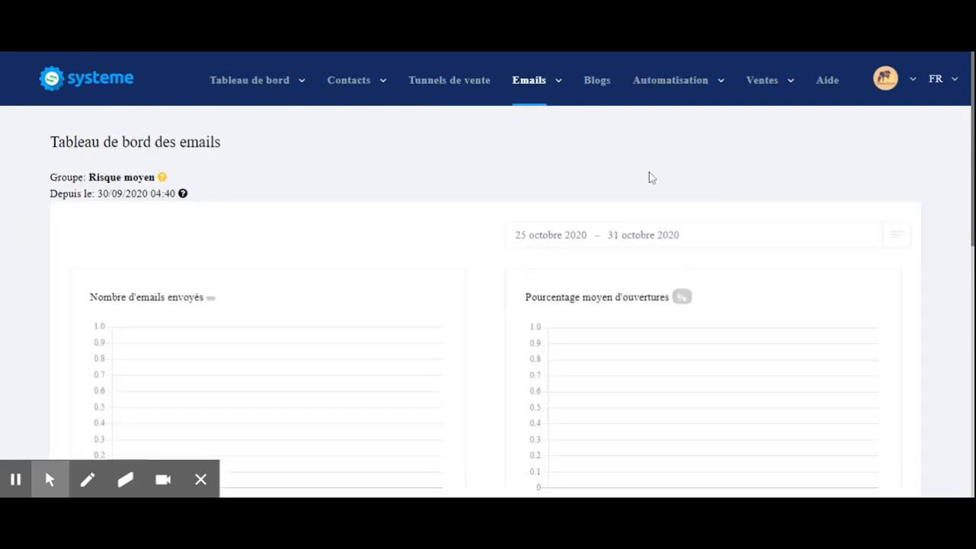
scroll(630, 192, "down", 1)
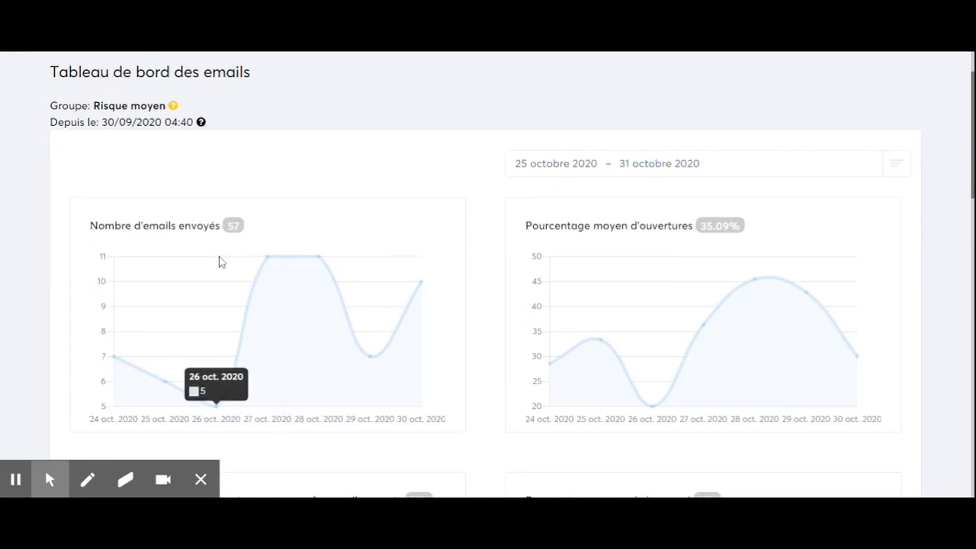
scroll(211, 201, "down", 1)
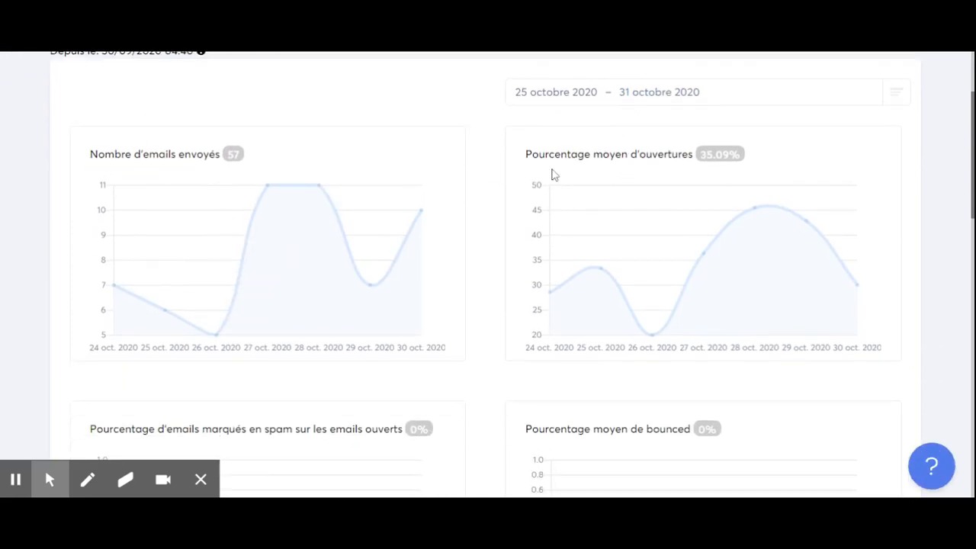
scroll(228, 214, "down", 2)
scroll(581, 308, "up", 4)
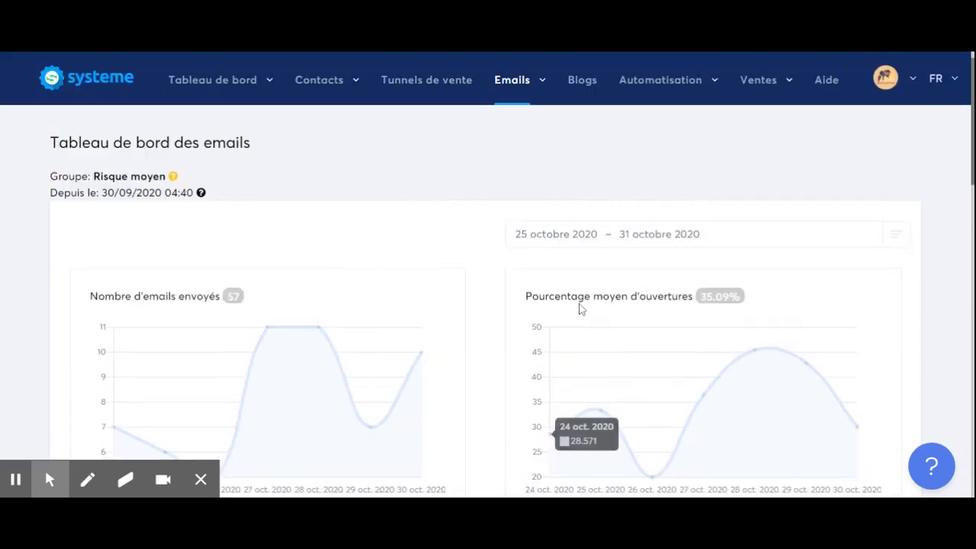
View the list of blogs and the options offered under Automatisation
left_click(582, 84)
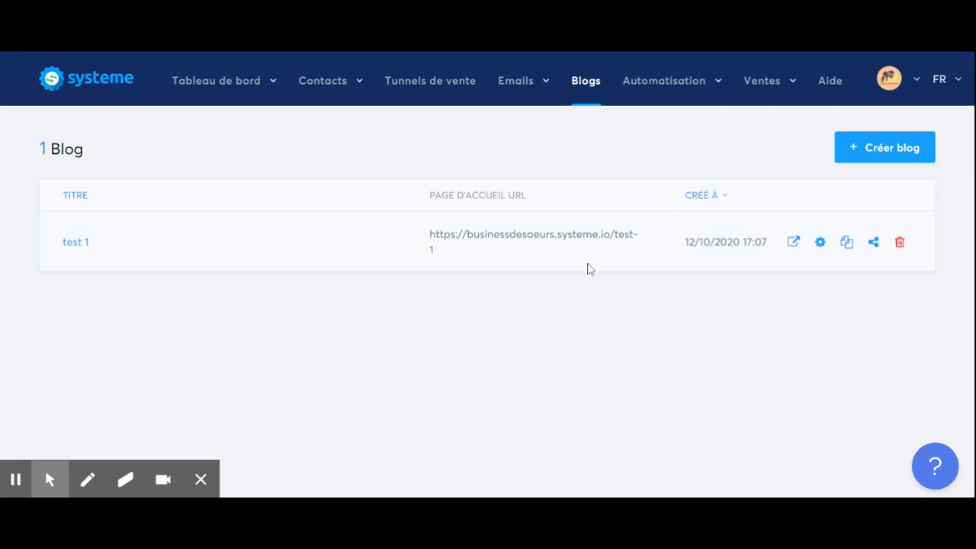
mouse_move(707, 97)
mouse_move(646, 89)
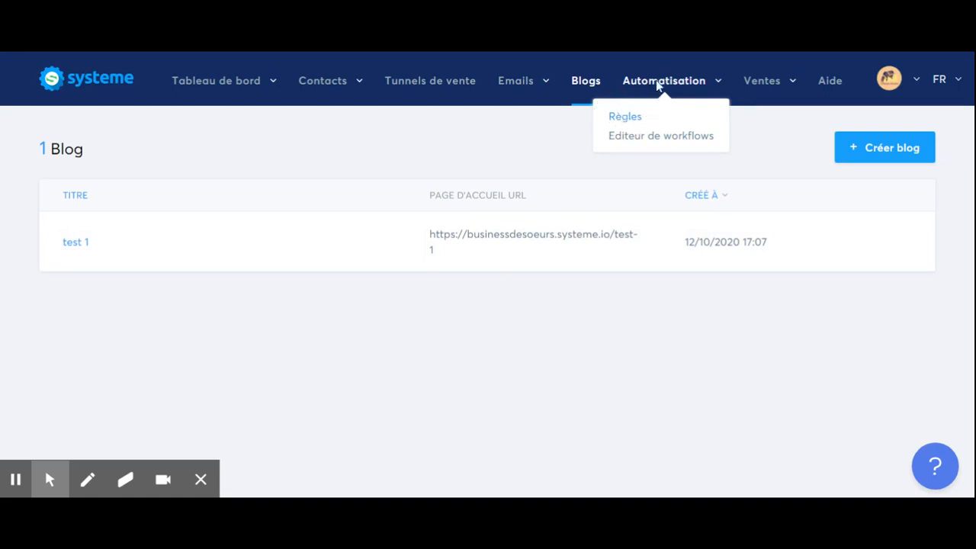
Create a new automation rule and give it a Tag ajouté trigger using the tag 3actions
left_click(657, 86)
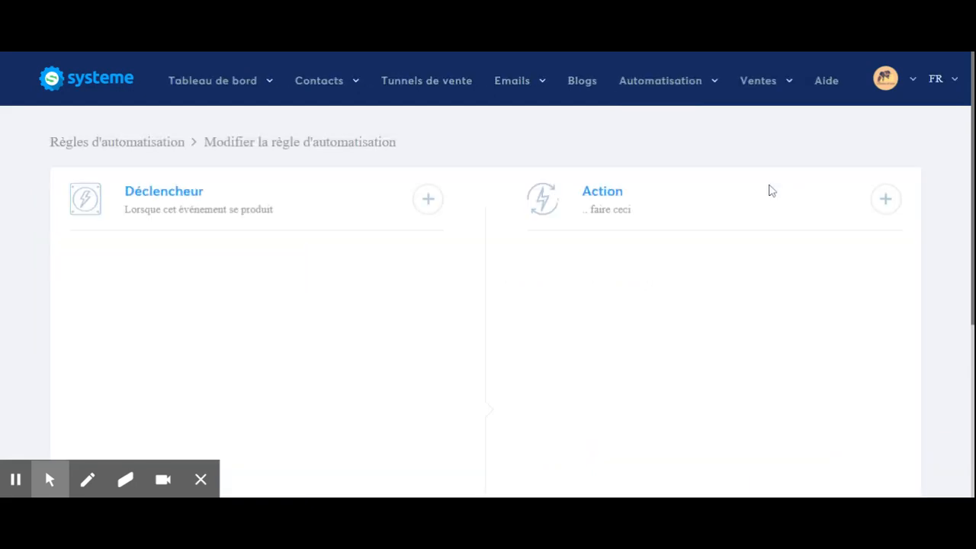
scroll(762, 192, "down", 1)
scroll(737, 201, "up", 1)
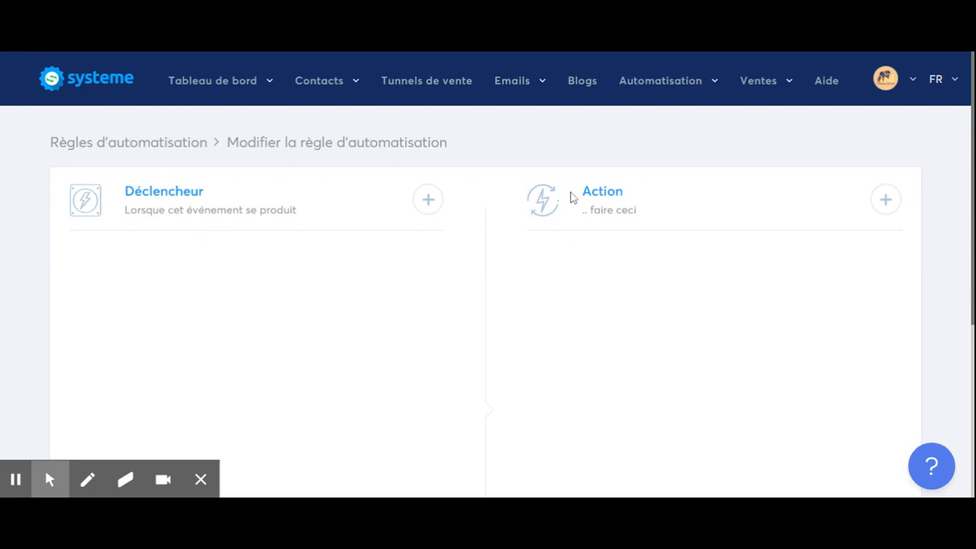
left_click(428, 199)
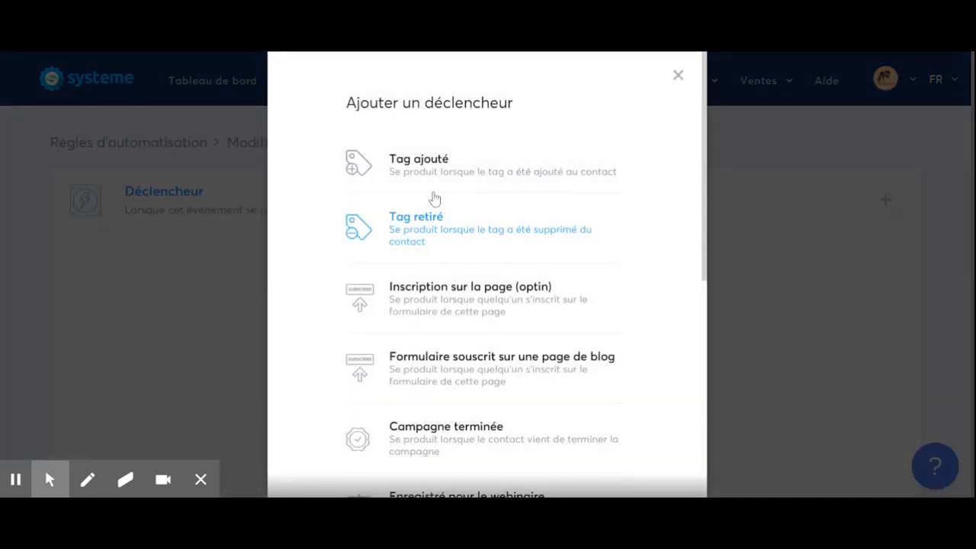
scroll(497, 264, "down", 3)
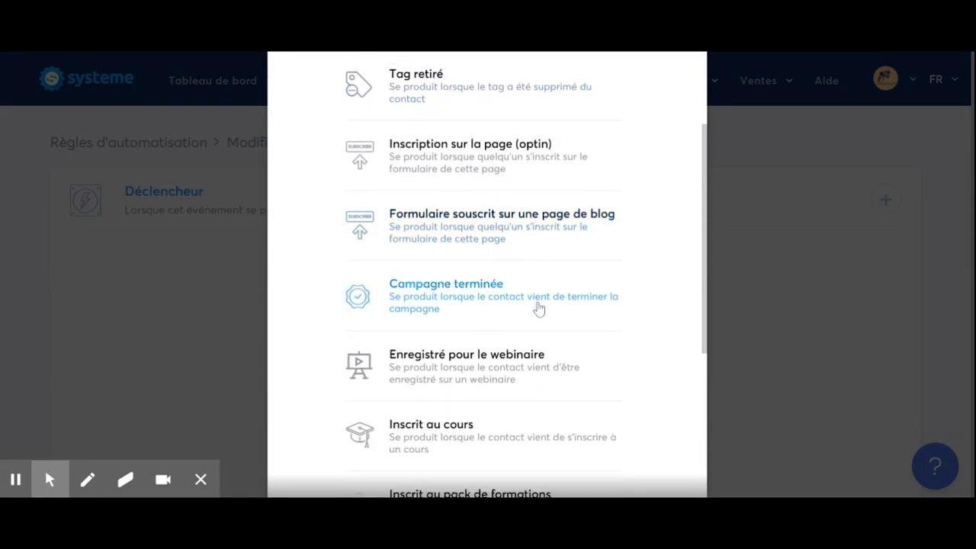
scroll(539, 308, "up", 3)
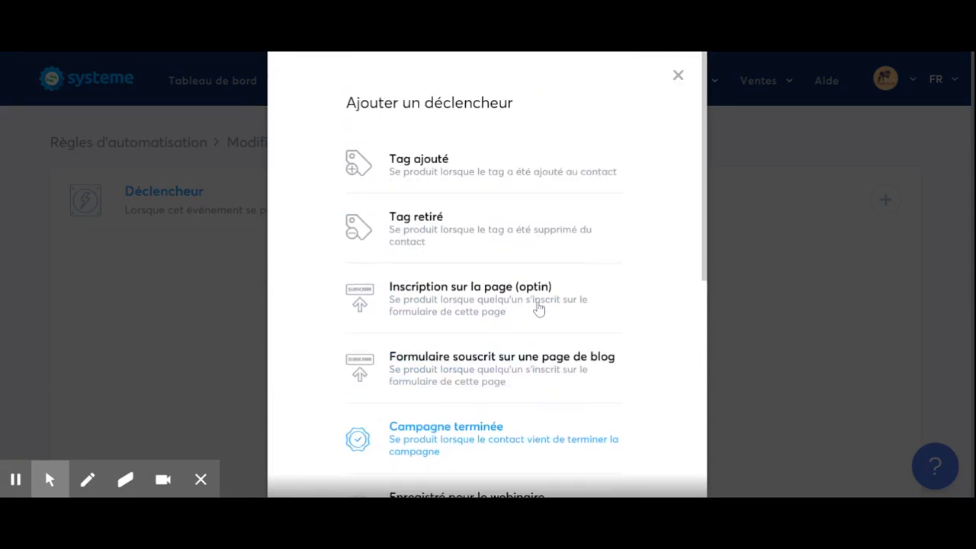
left_click(428, 174)
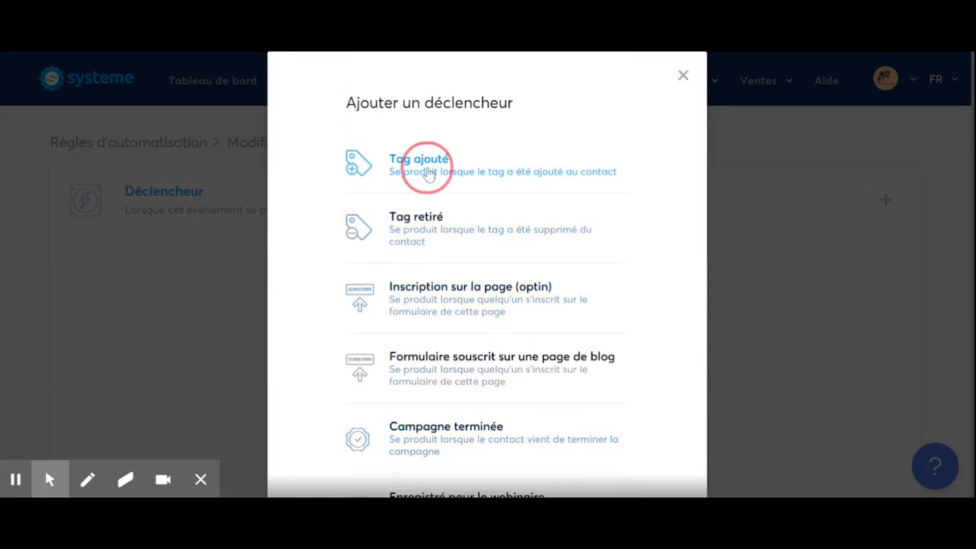
left_click(324, 346)
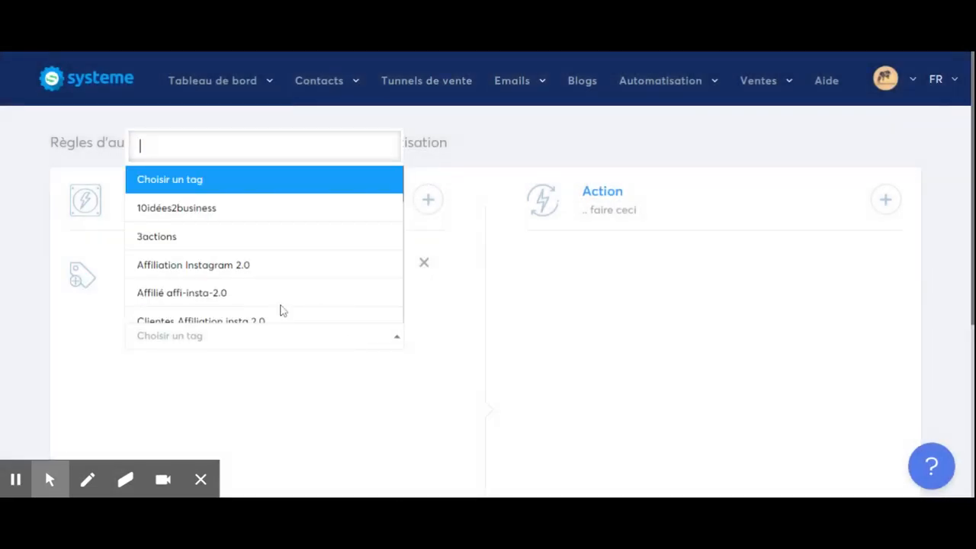
left_click(285, 246)
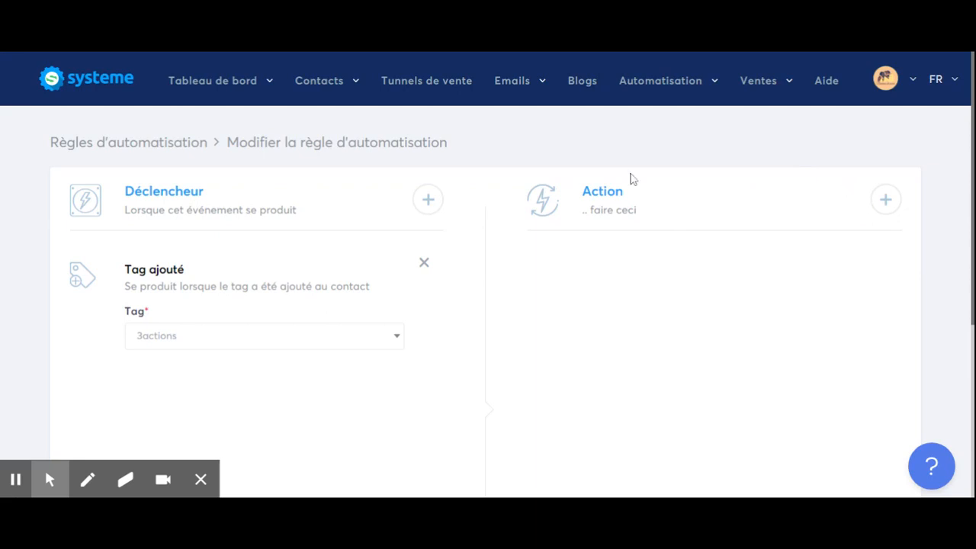
Add the action S'abonner à la campagne with the campaign Email avis, and save the rule
left_click(885, 199)
left_click(885, 200)
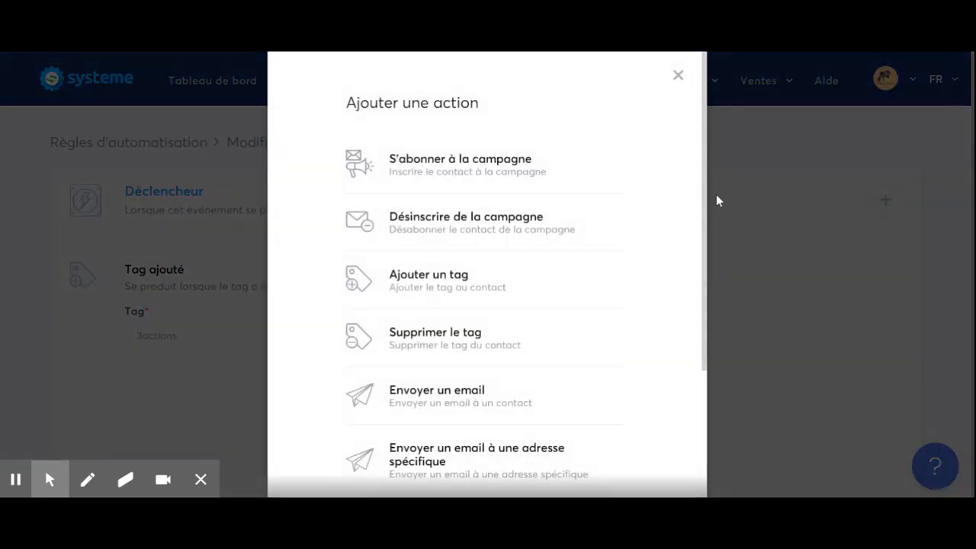
left_click(492, 170)
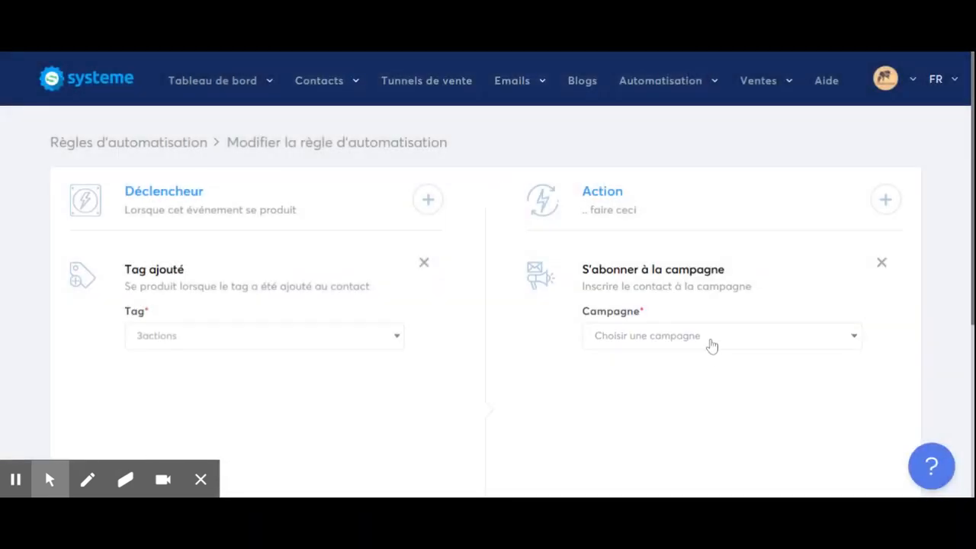
left_click(710, 341)
left_click(710, 238)
scroll(596, 341, "down", 2)
scroll(314, 338, "down", 3)
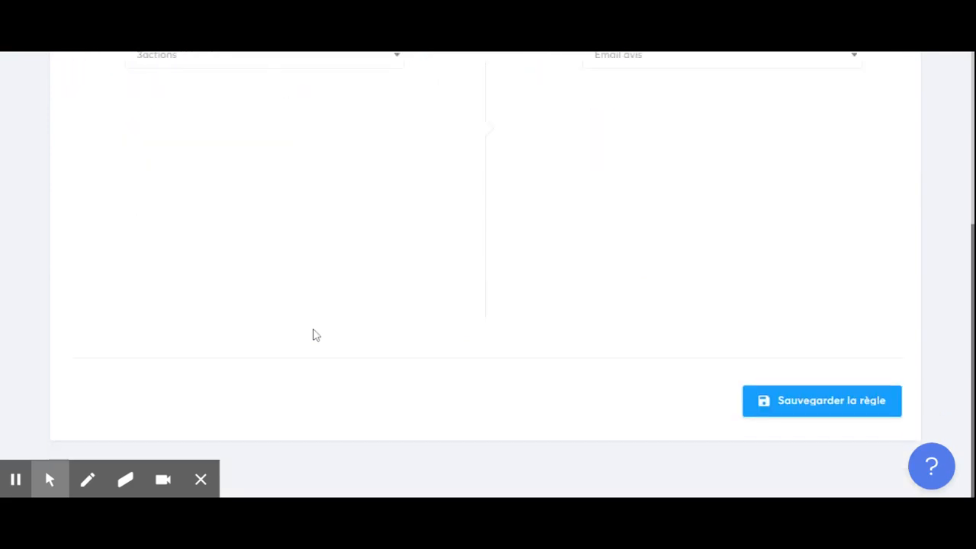
left_click(806, 412)
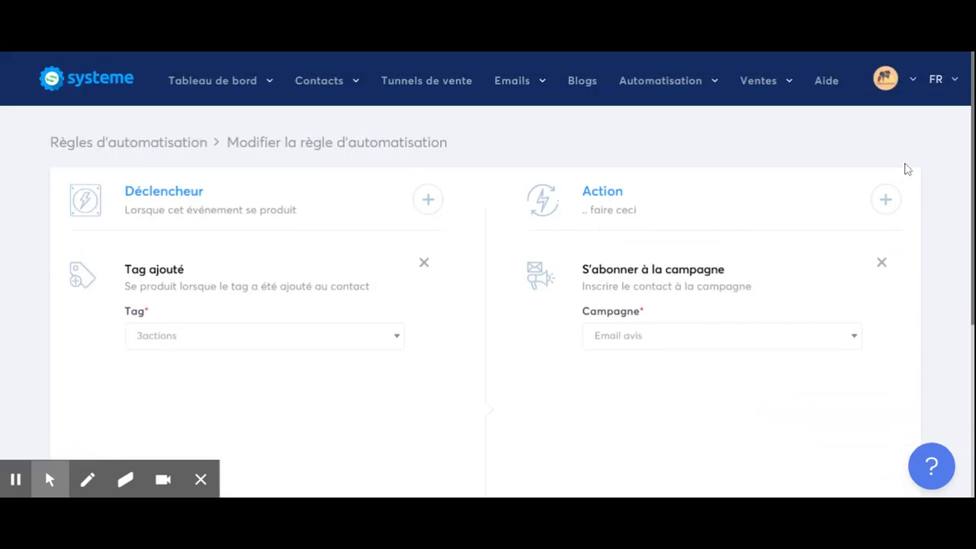
Look through the other actions that can be added to the automation rule, without adding one
left_click(884, 199)
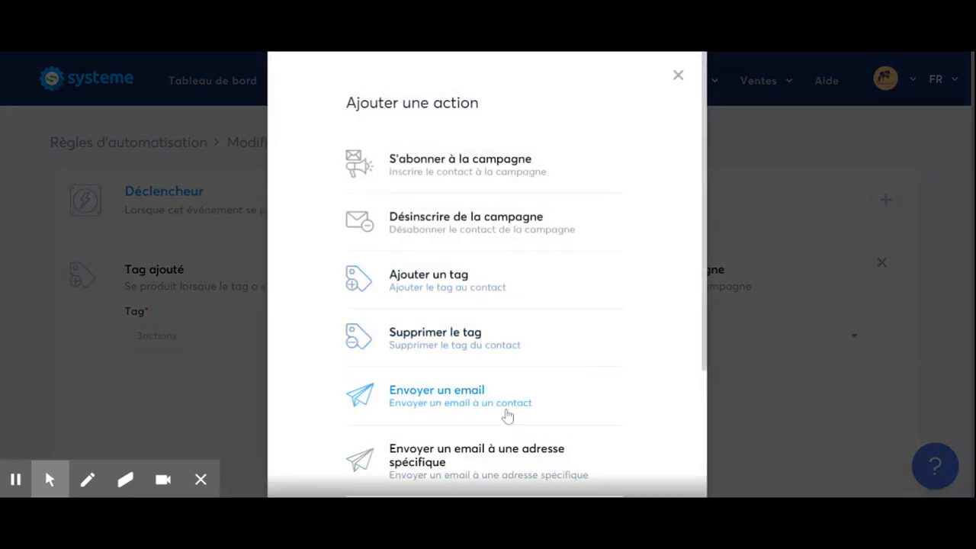
scroll(505, 414, "down", 3)
left_click(822, 402)
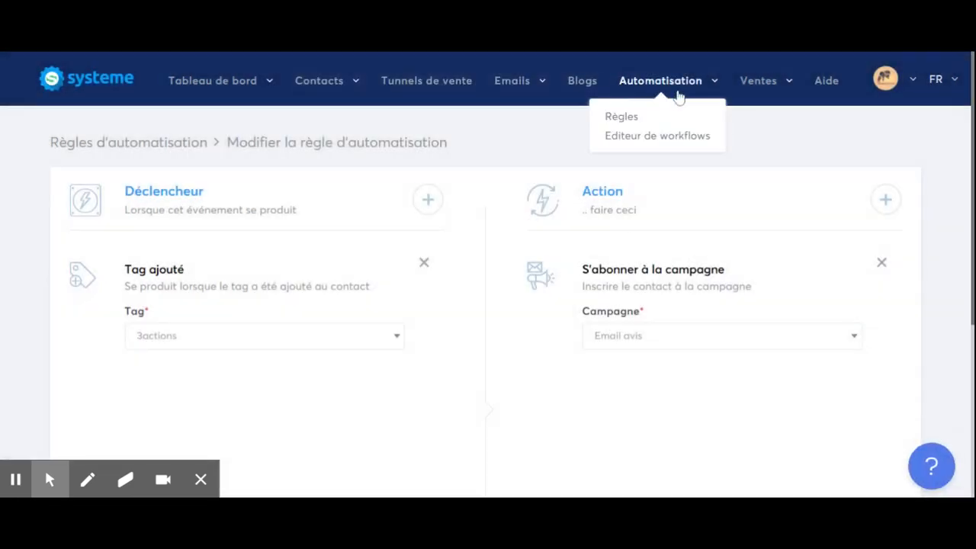
Open the workflow editor under Automatisation and look over its workflows list
mouse_move(664, 105)
left_click(644, 138)
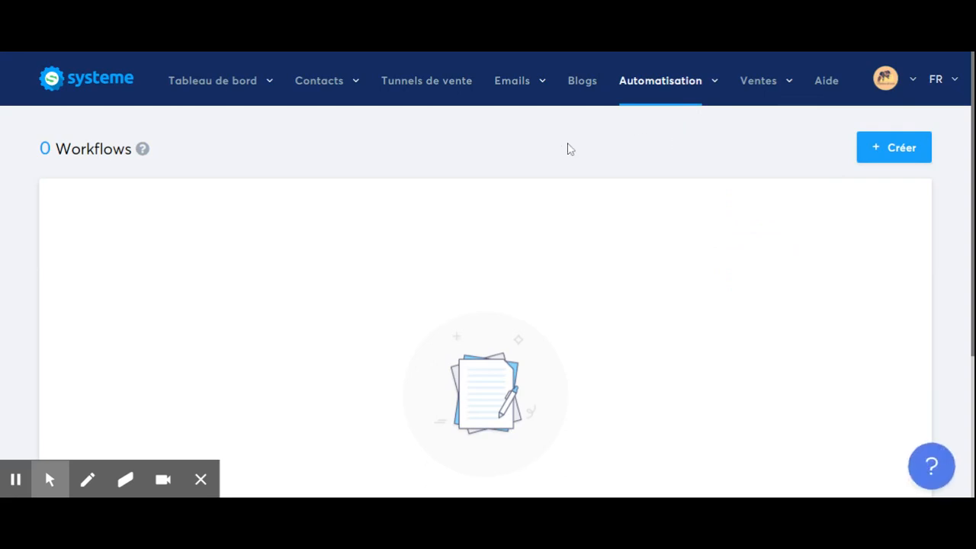
mouse_move(663, 90)
mouse_move(141, 151)
Open the products list under Ventes and look over the page
mouse_move(749, 90)
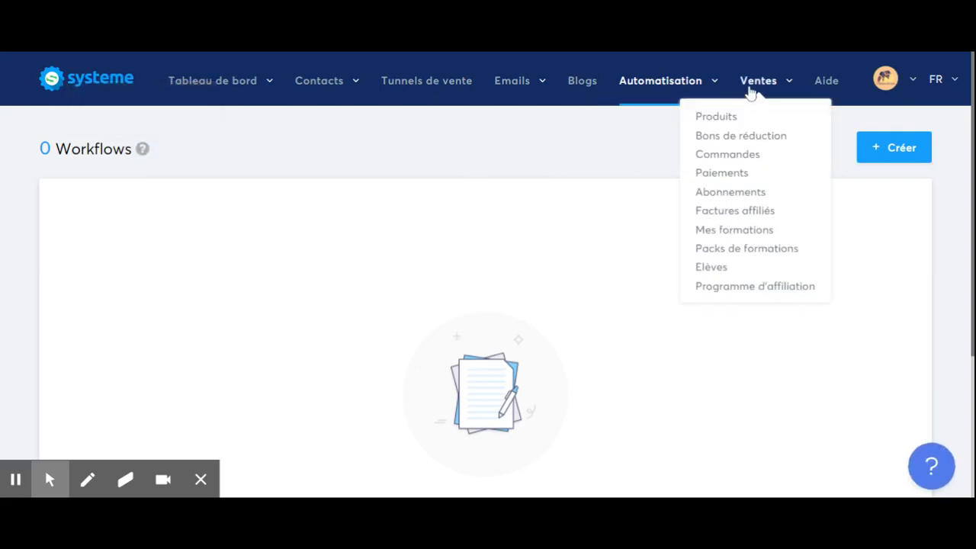
left_click(716, 118)
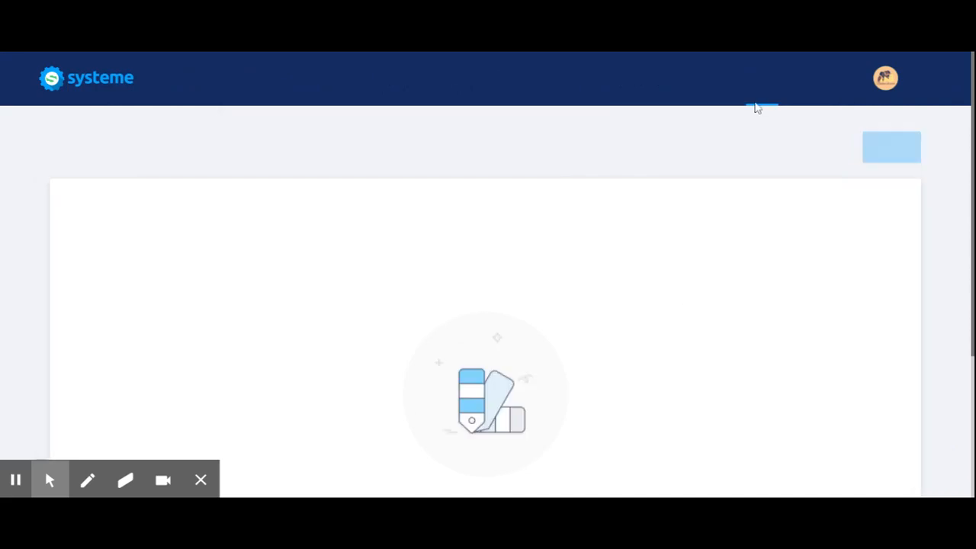
left_click(628, 151)
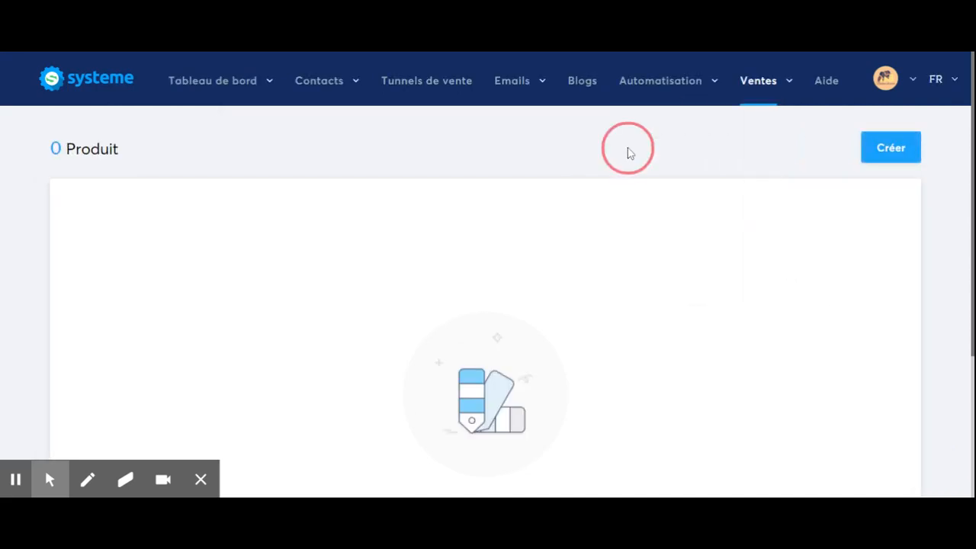
scroll(385, 314, "down", 2)
scroll(392, 320, "up", 2)
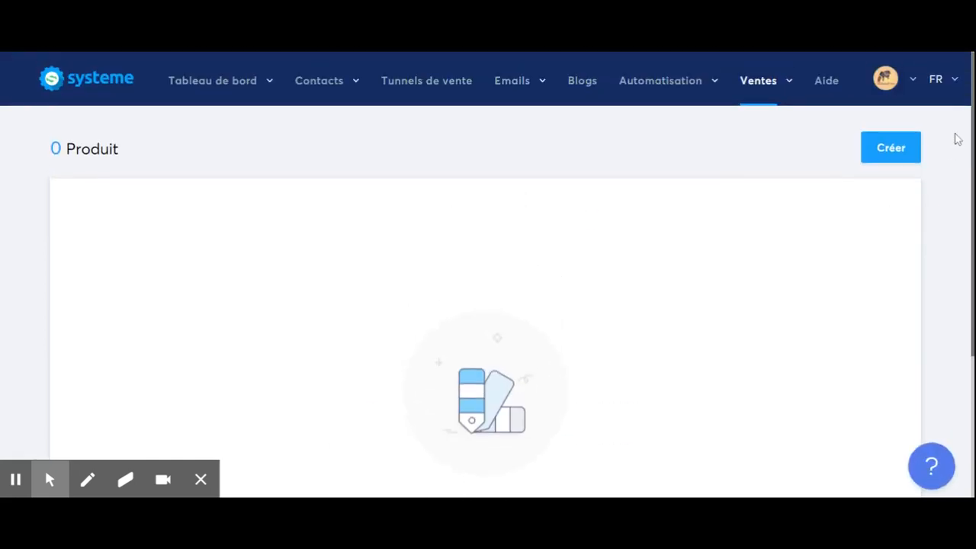
Look over the remaining options under Ventes, down to Programme d'affiliation, and the Aide entry
mouse_move(753, 86)
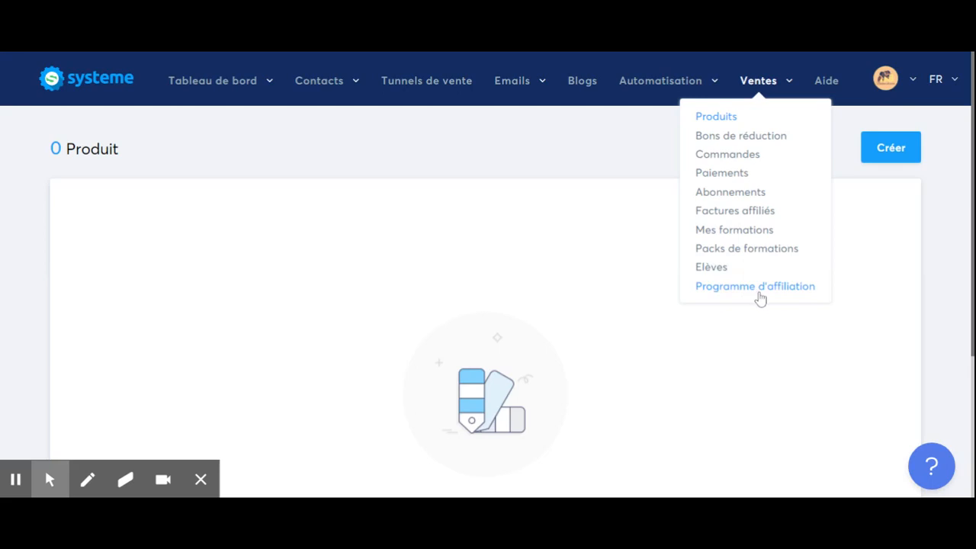
left_click(829, 90)
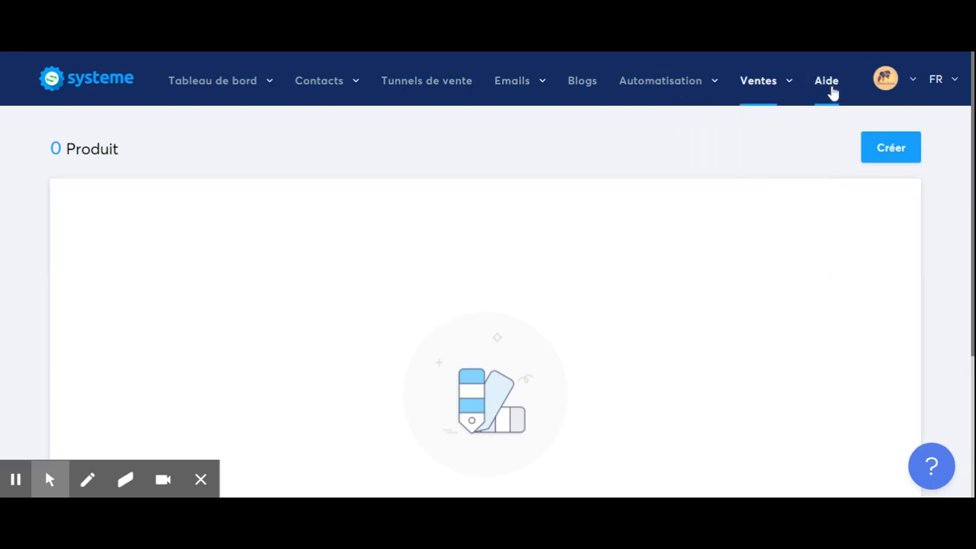
scroll(858, 225, "down", 2)
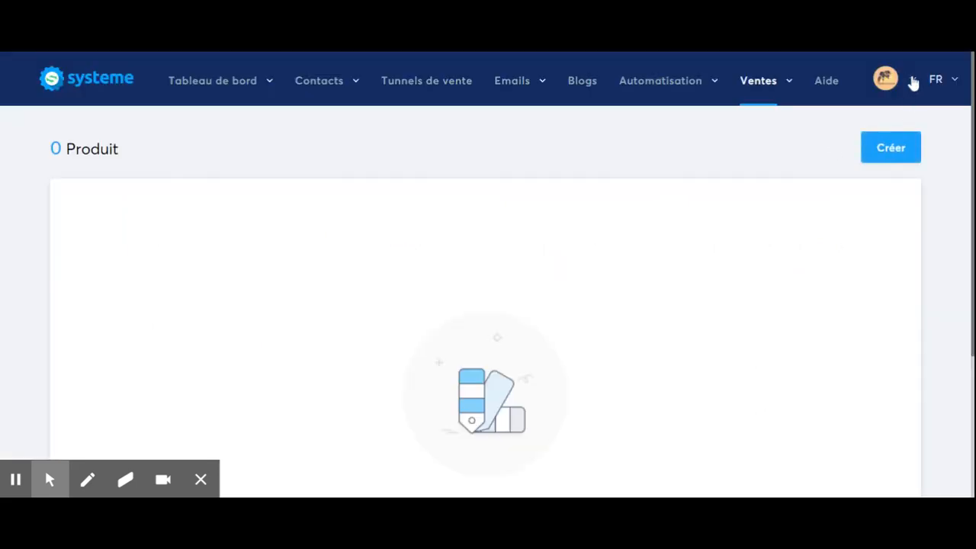
Open the account's subscription page and compare the Startup, Webinar and Entreprise plans
left_click(911, 82)
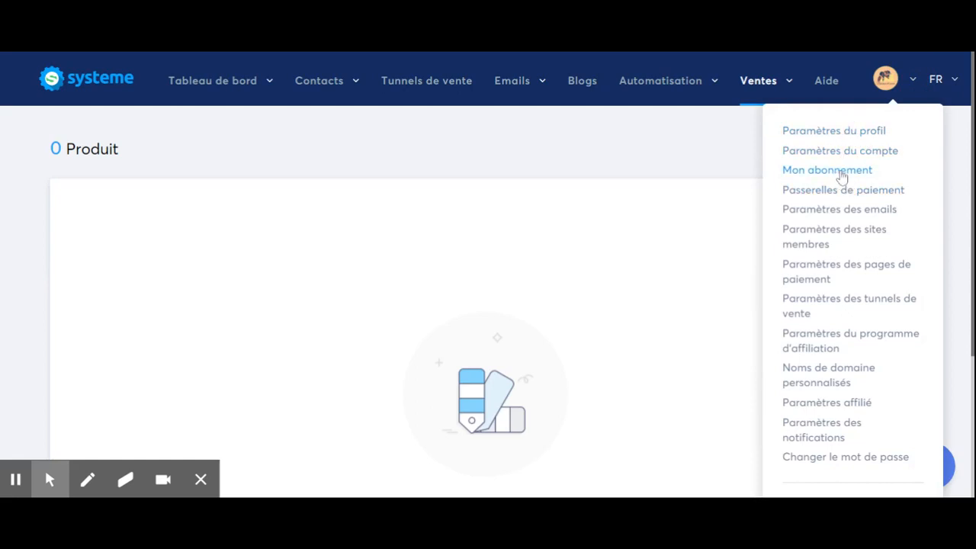
left_click(841, 177)
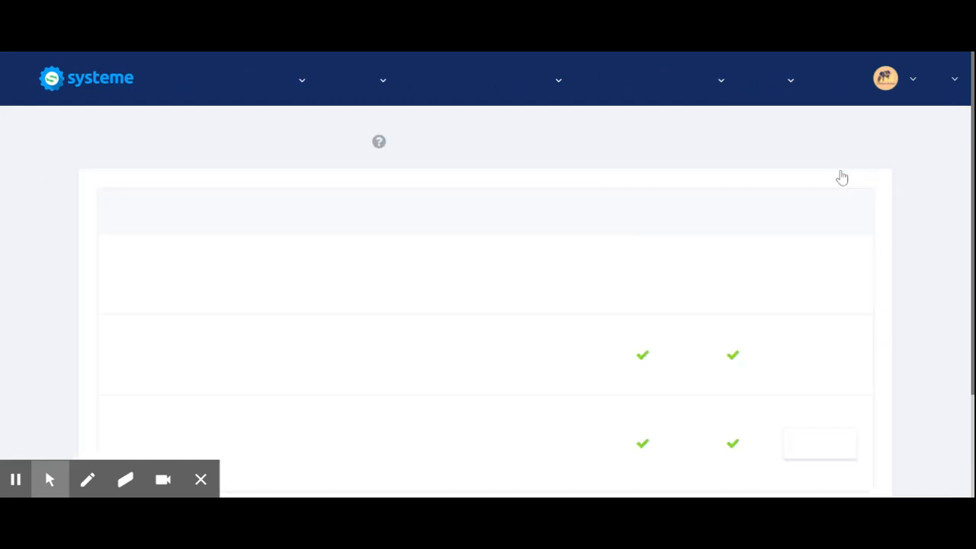
scroll(938, 177, "down", 1)
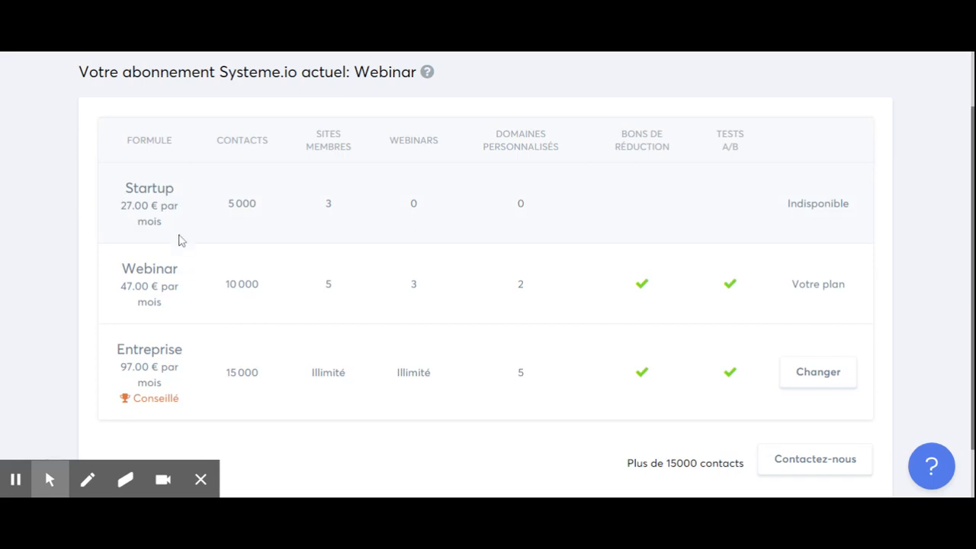
scroll(198, 234, "down", 2)
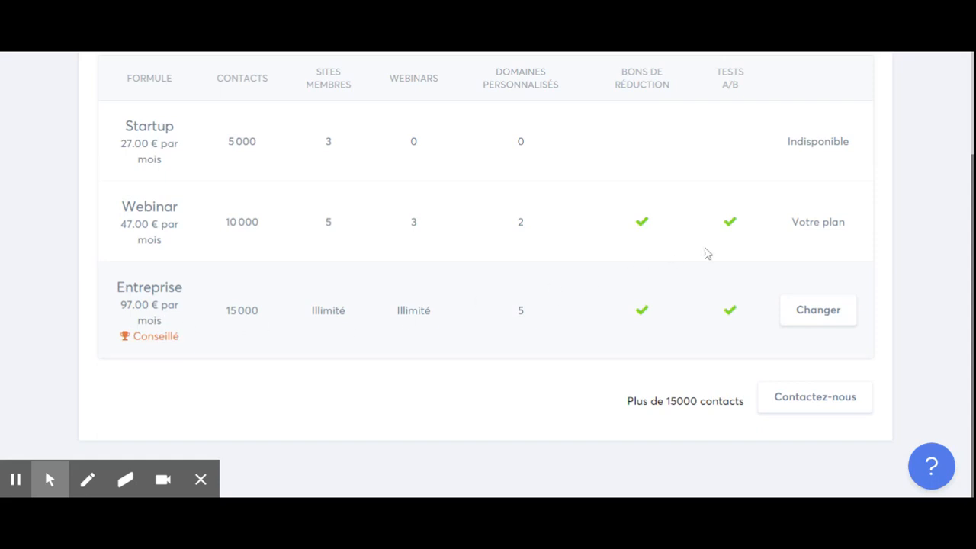
scroll(704, 252, "up", 3)
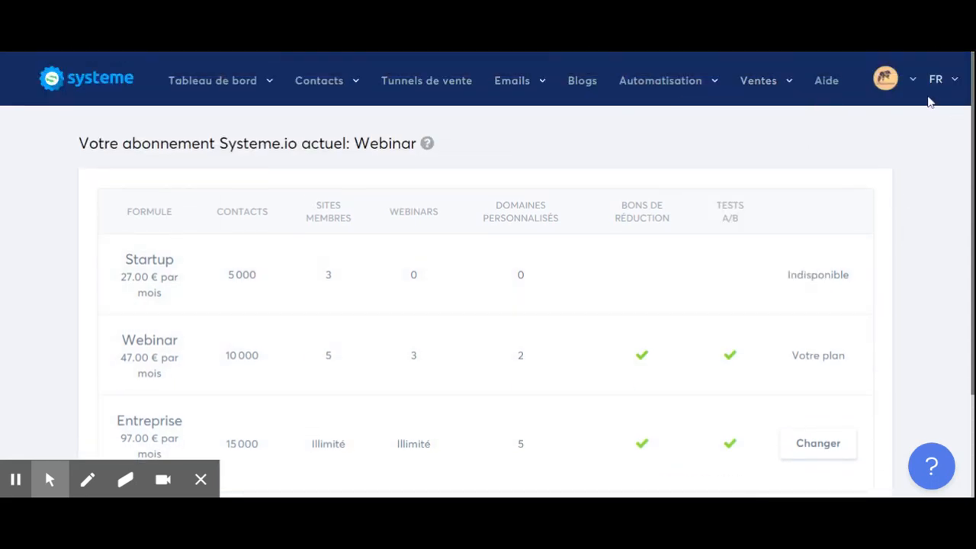
mouse_move(165, 90)
mouse_move(23, 446)
left_click(459, 92)
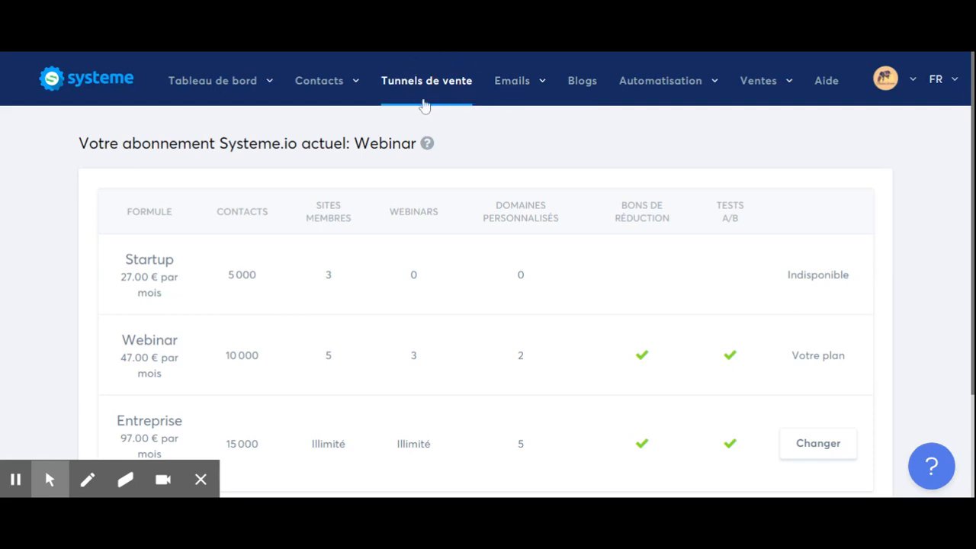